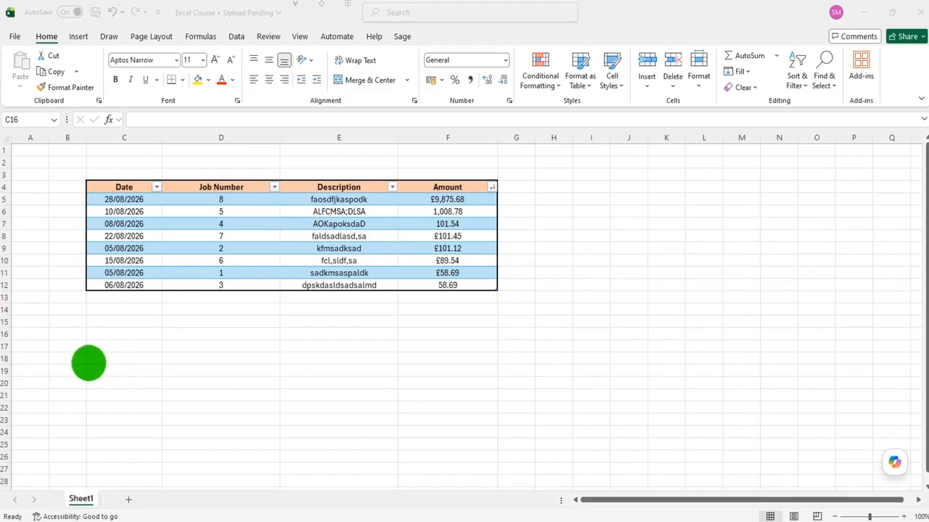
Enter 50 in cell C15 and 20 in cell D15, below the table
type("50")
key("Tab")
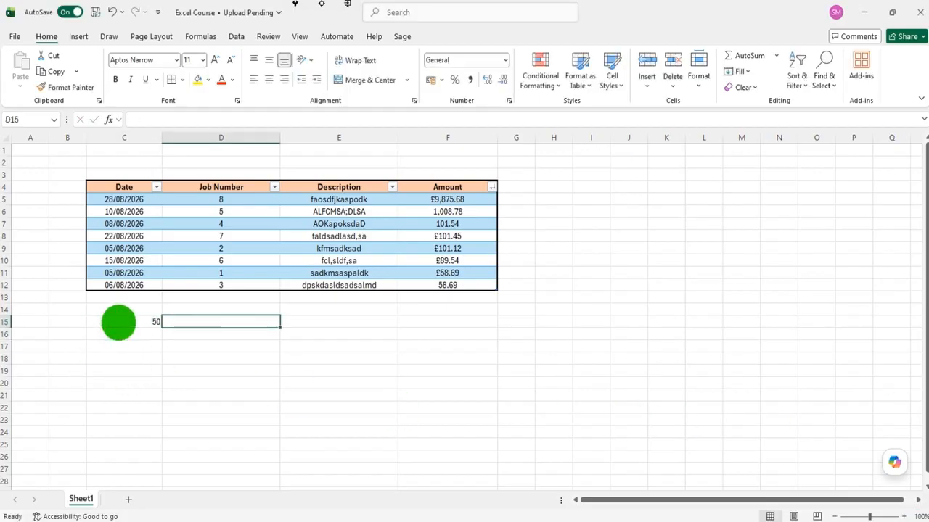
type("20")
left_click(137, 356)
Set the font size of rows 15 to 21 to 20
left_click_drag(16, 325, 14, 394)
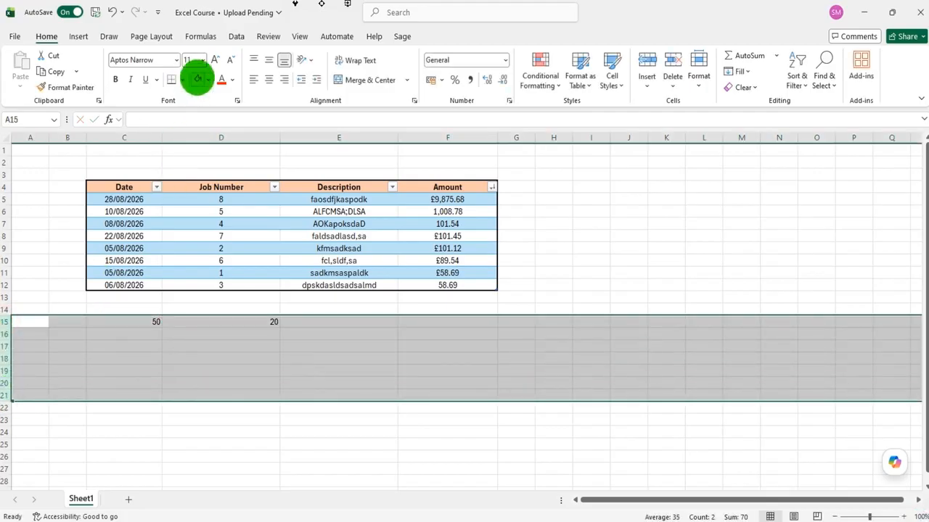
left_click(192, 59)
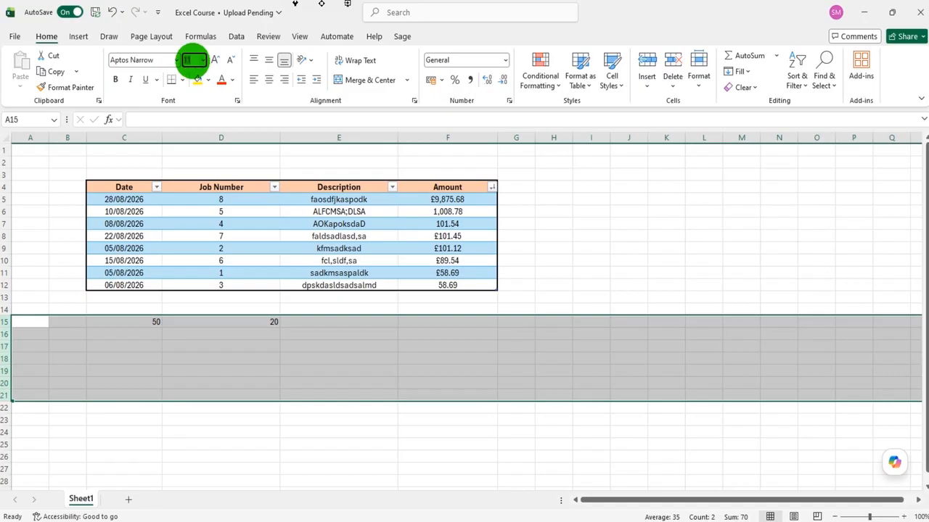
type("20")
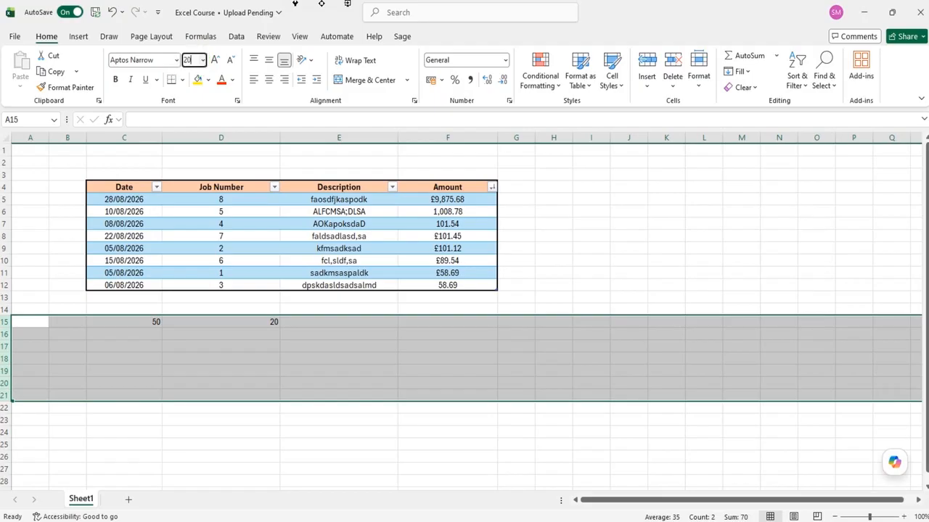
key("Return")
left_click(353, 388)
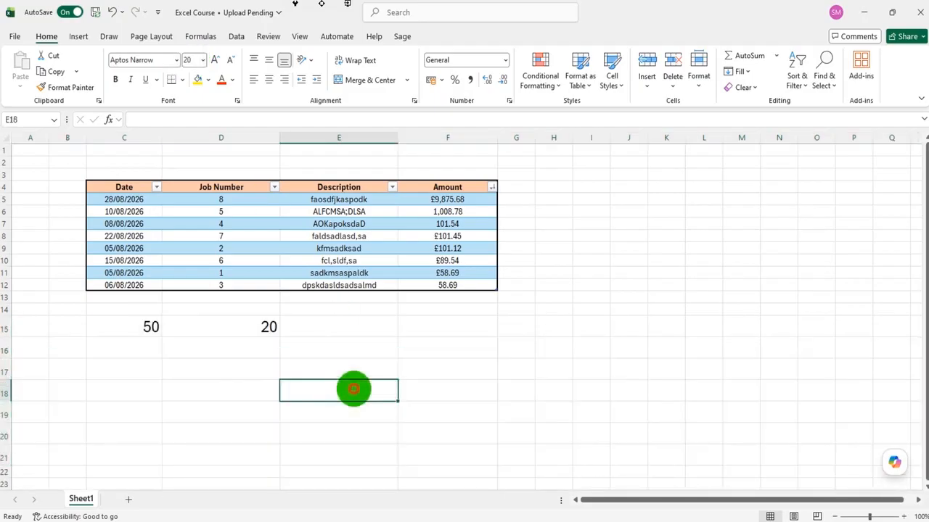
Widen column I to about three times its width
left_click(137, 327)
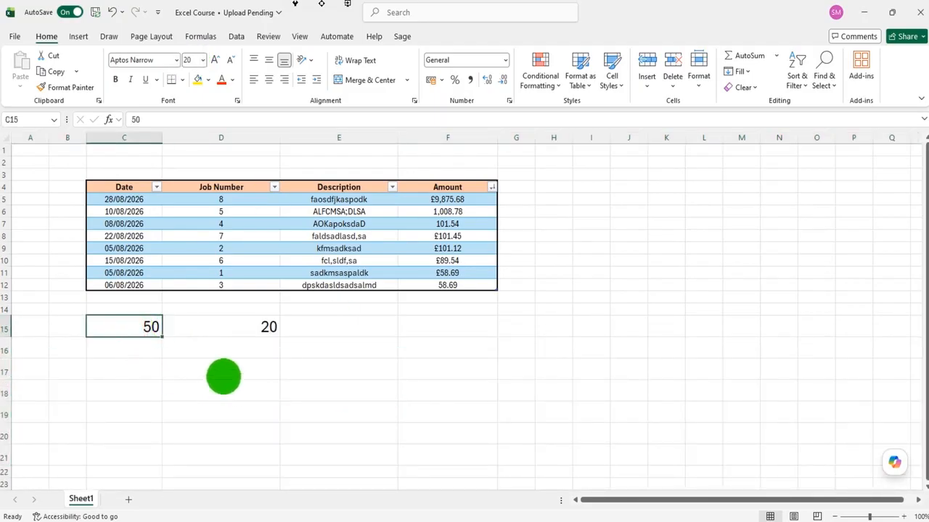
left_click(228, 332)
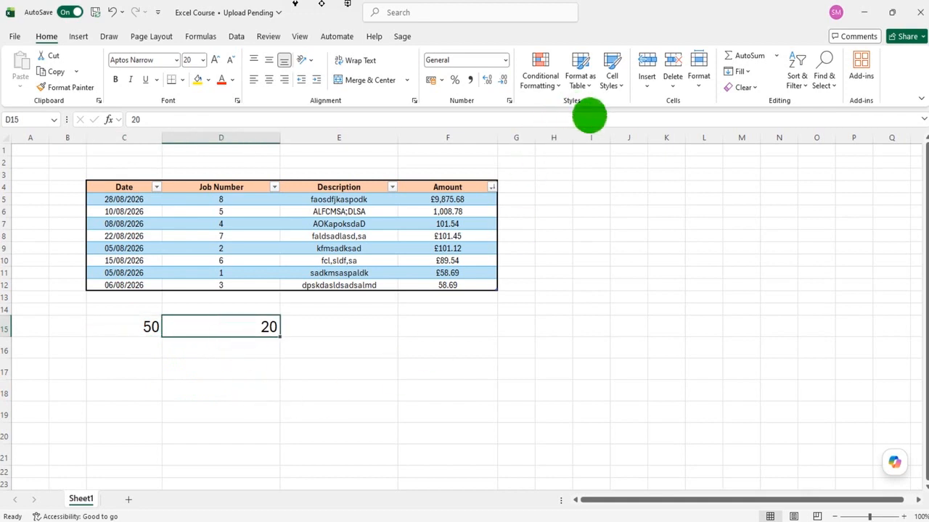
left_click_drag(609, 137, 686, 141)
left_click(618, 329)
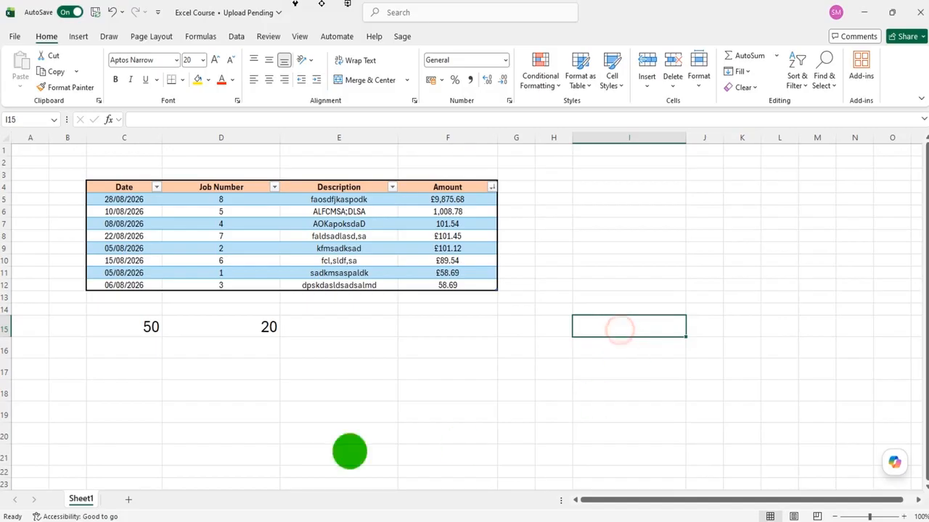
Add the two numbers in cell I15 with the formula =C15+D15
left_click(132, 327)
left_click(243, 330)
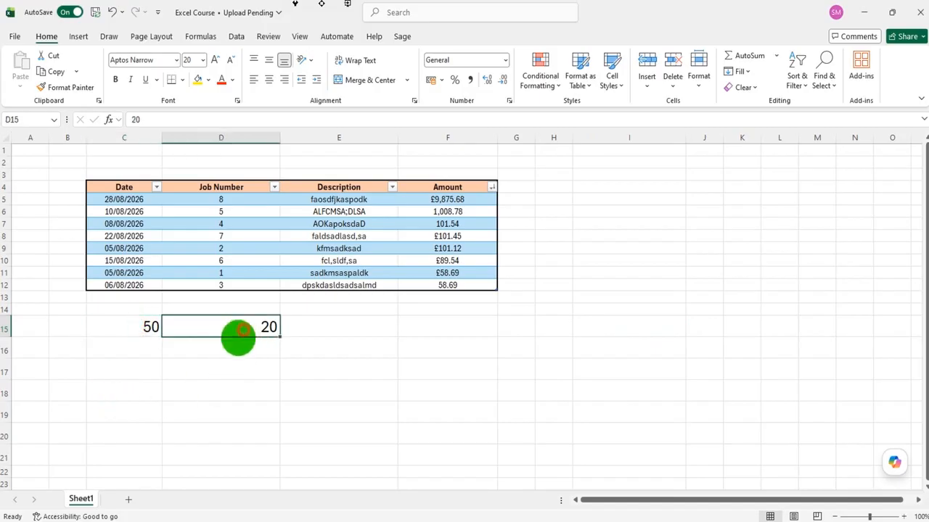
left_click(614, 326)
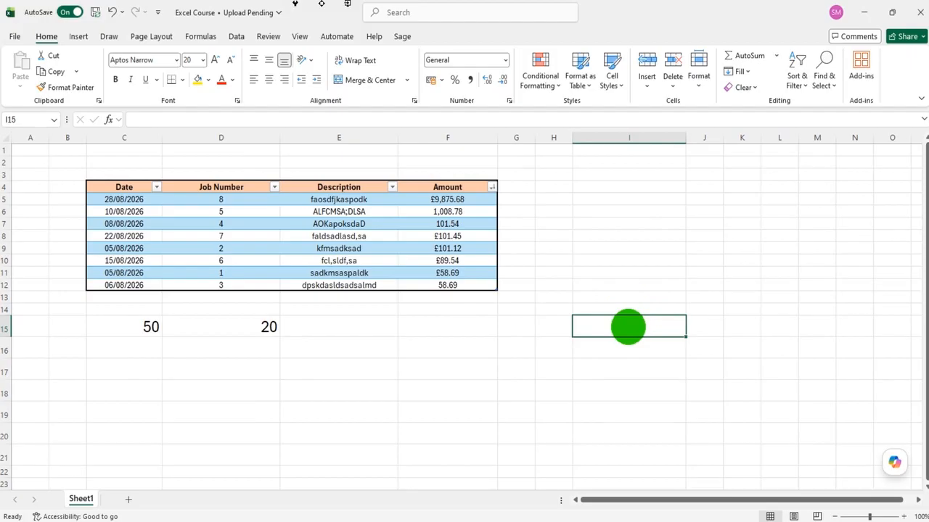
type("=")
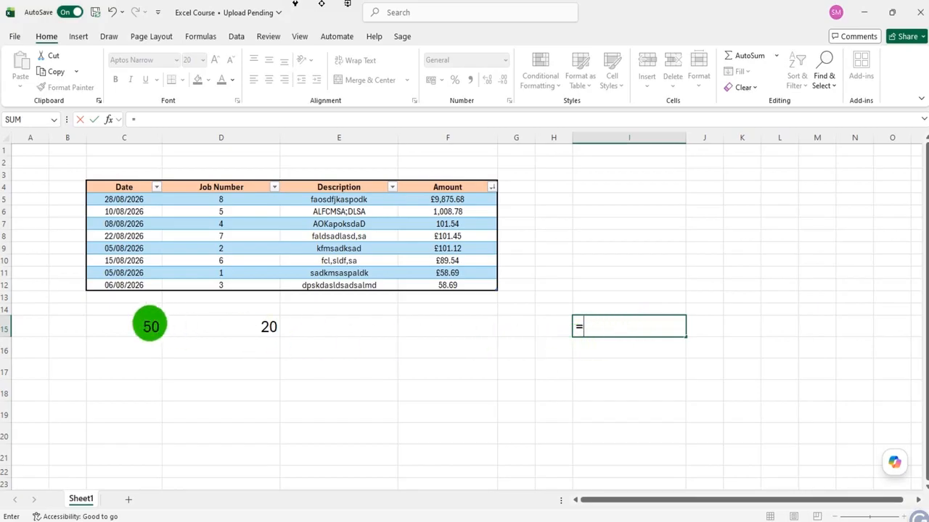
left_click(130, 324)
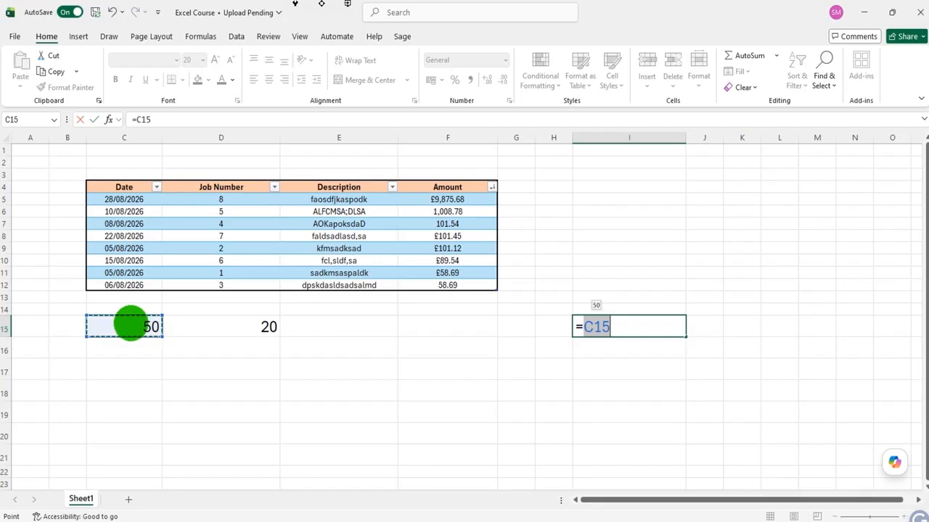
type("+")
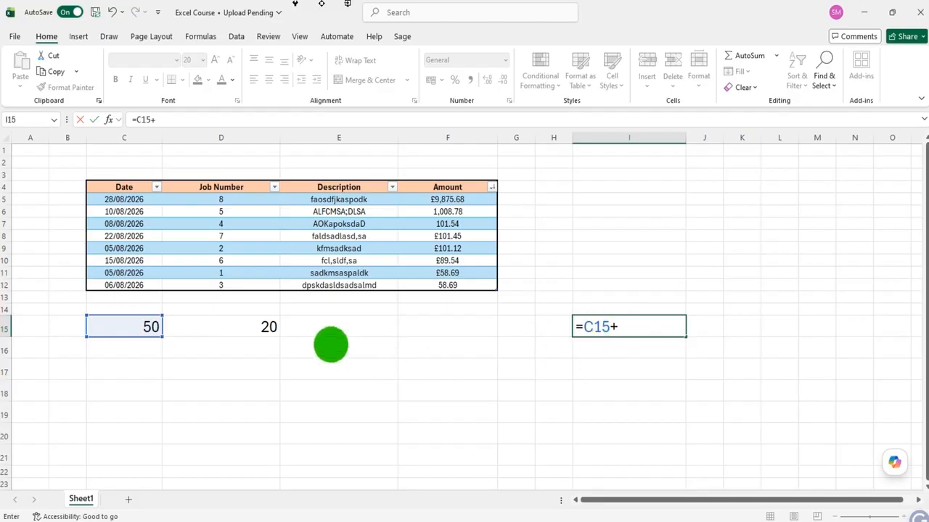
left_click(255, 326)
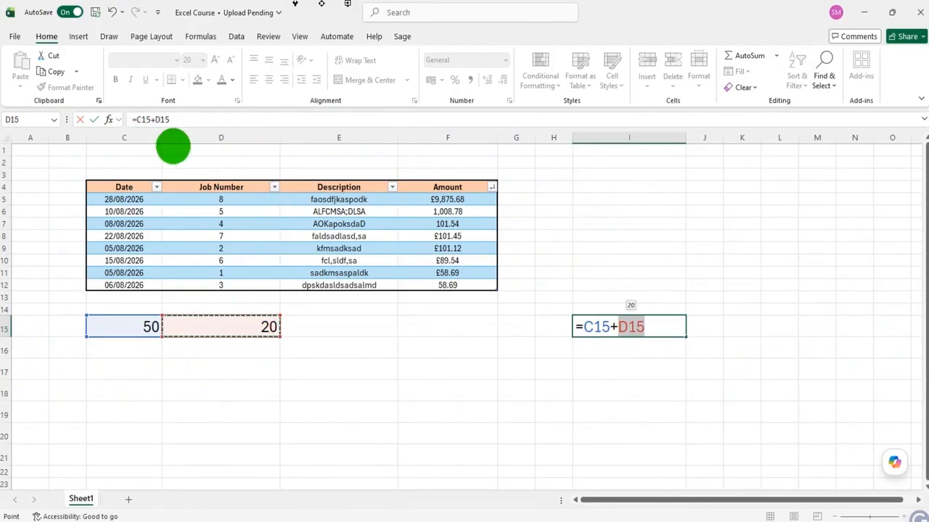
key("Return")
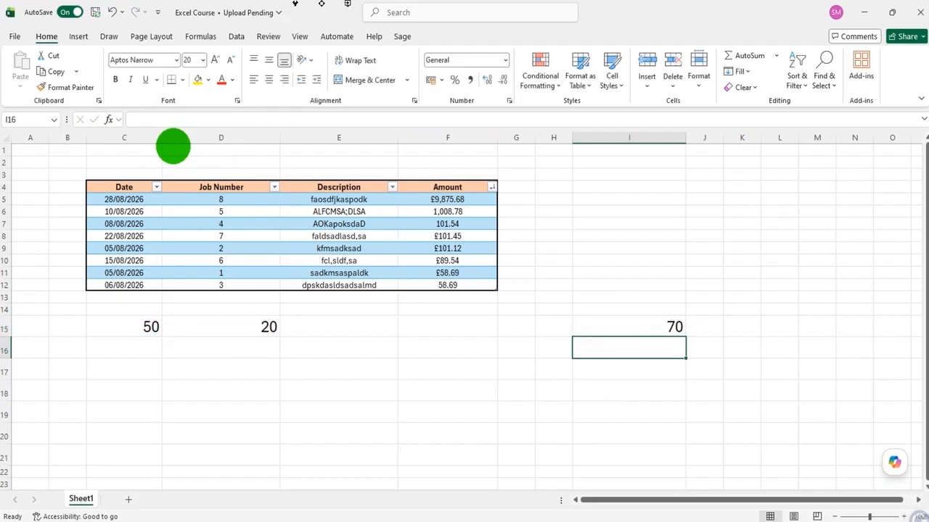
left_click(619, 331)
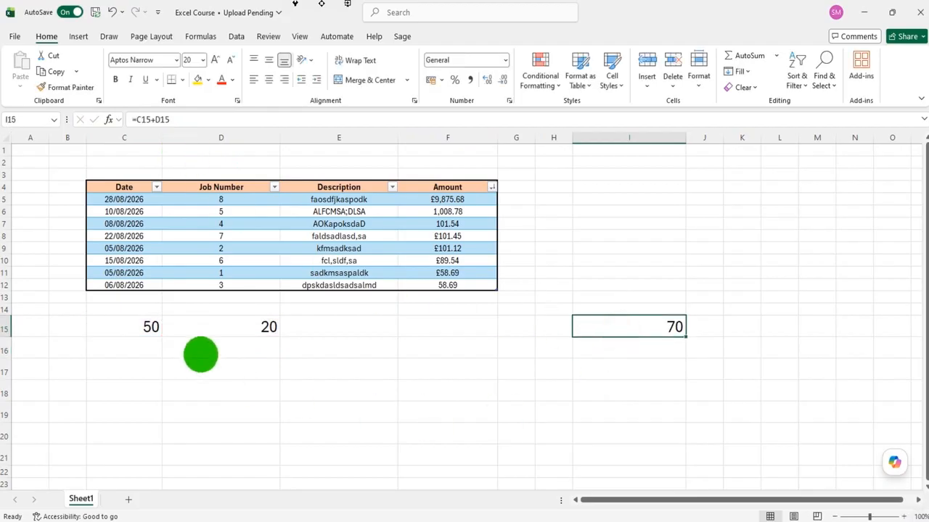
Subtract the second number from the first in cell I16 with the formula =C15-D15
left_click(138, 326)
left_click(227, 332)
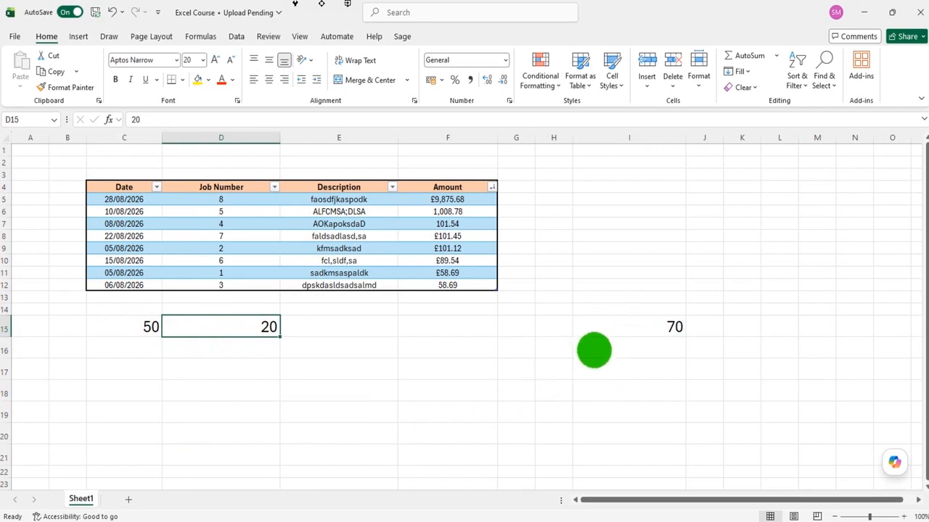
left_click(599, 348)
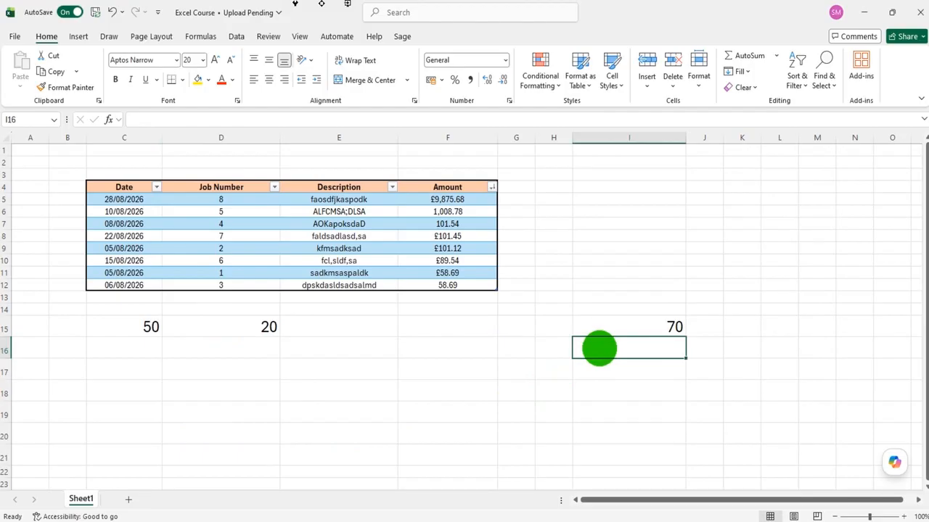
type("=")
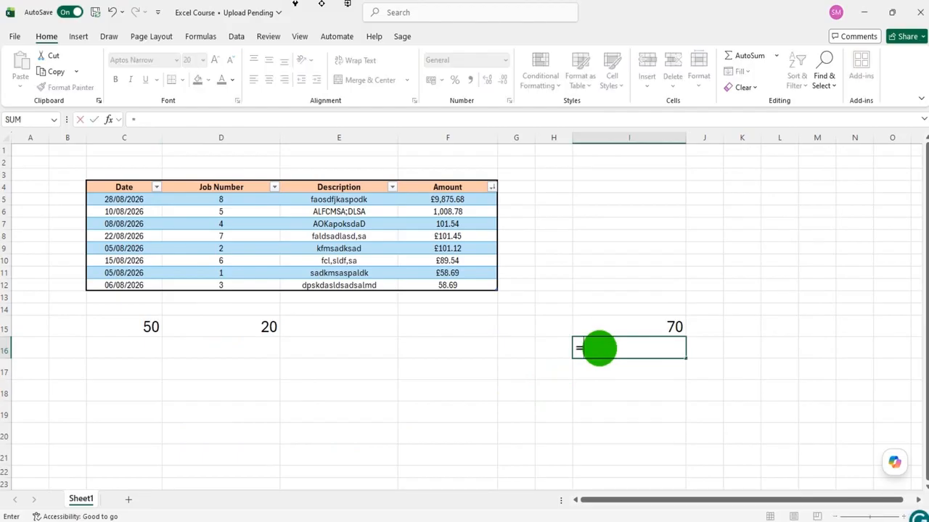
left_click(133, 330)
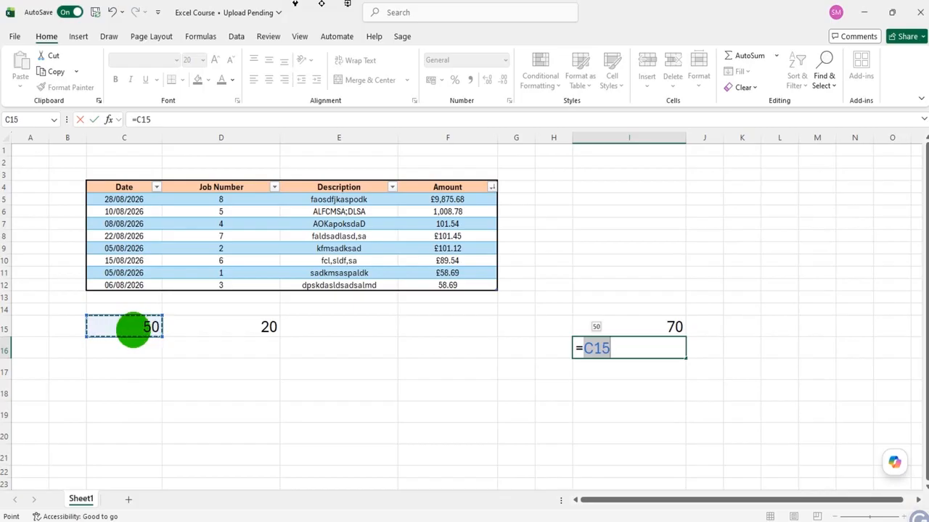
type("-")
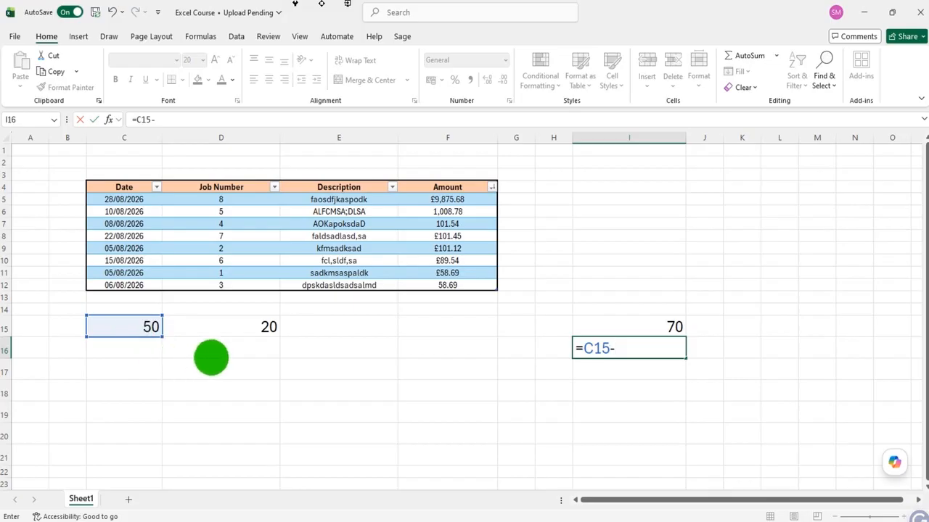
left_click(249, 326)
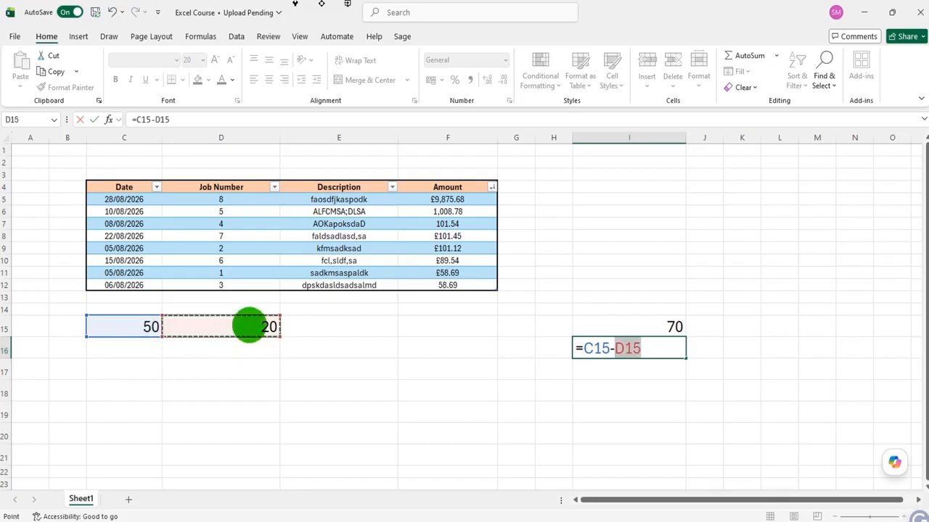
key("Return")
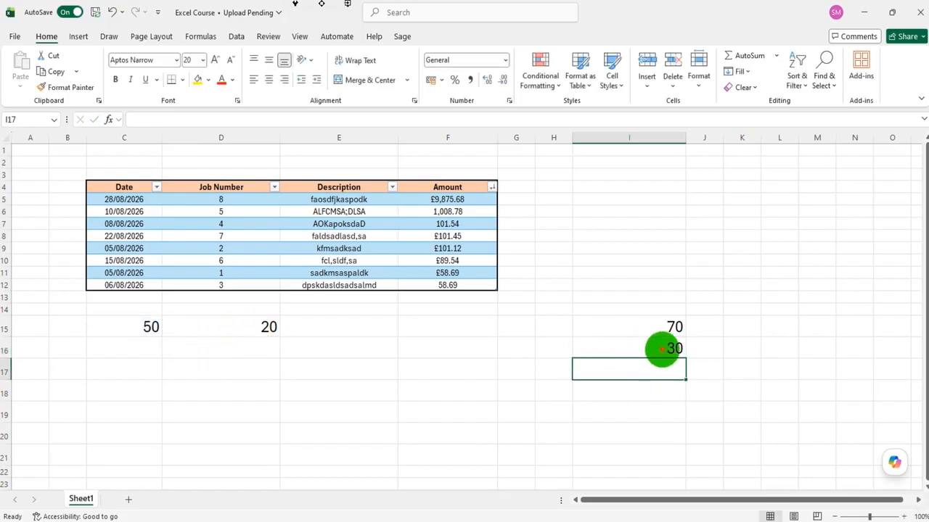
left_click(663, 348)
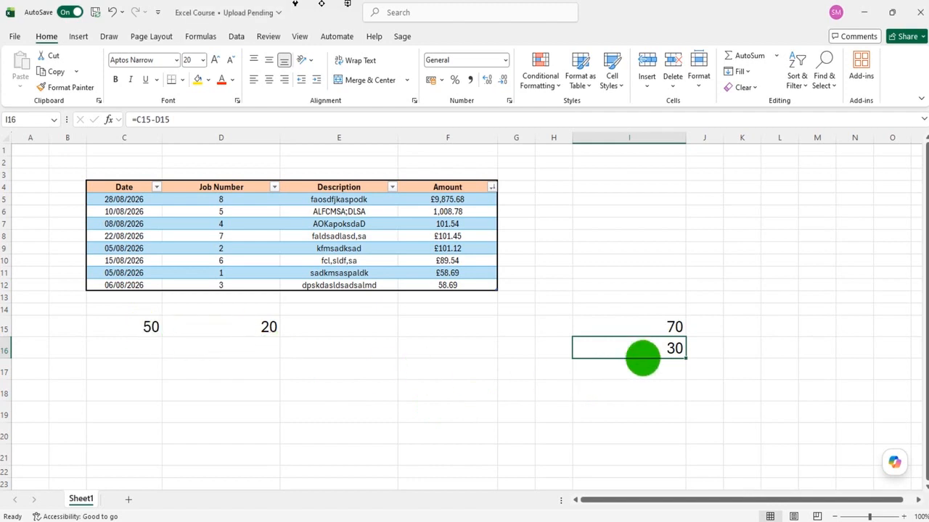
List the operator symbols +, - and * in cells F15, F16 and F17
left_click(635, 371)
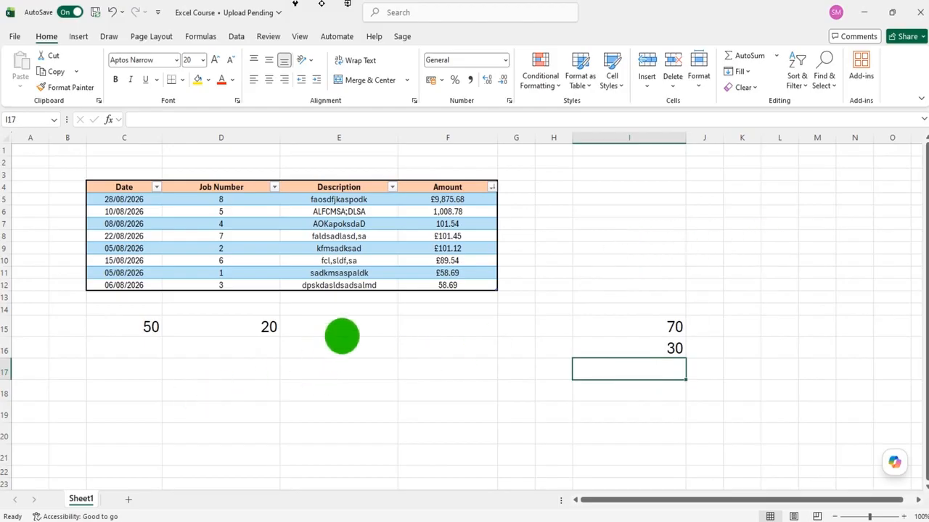
left_click(410, 341)
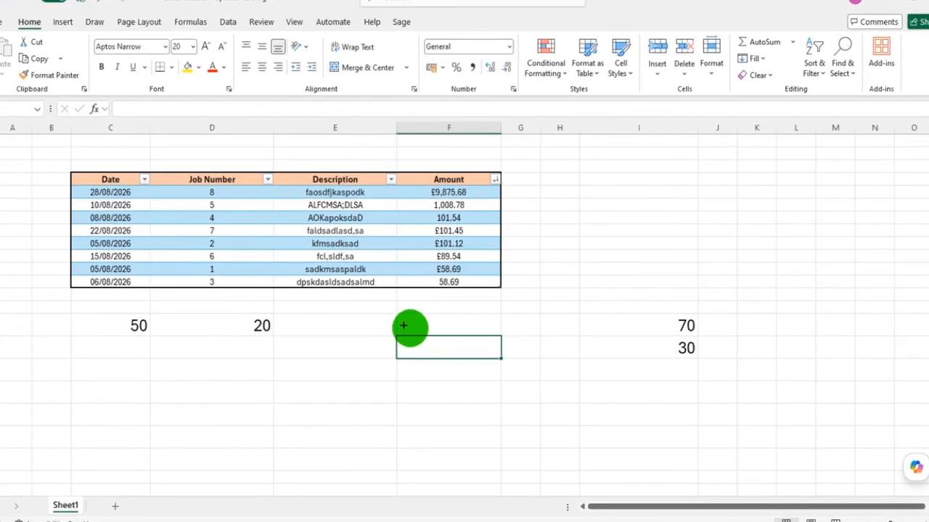
type("-")
key("Return")
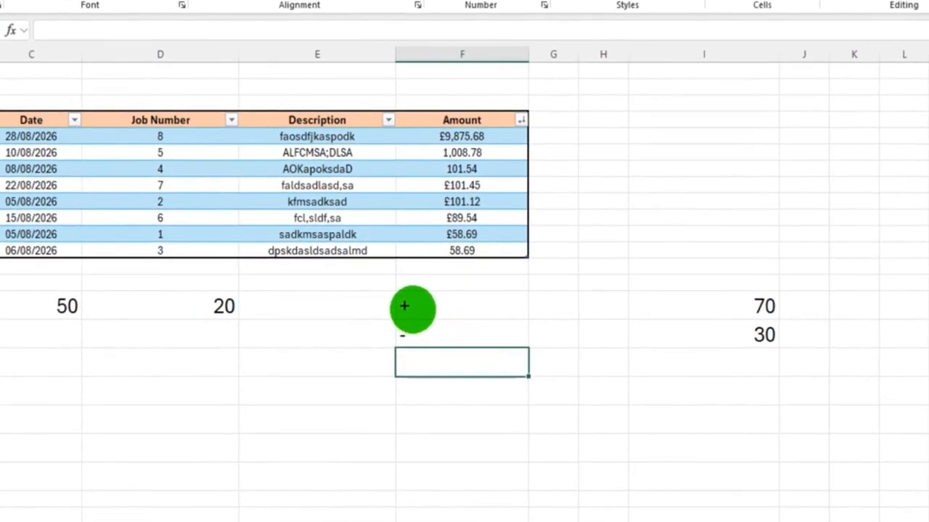
type("*")
key("Return")
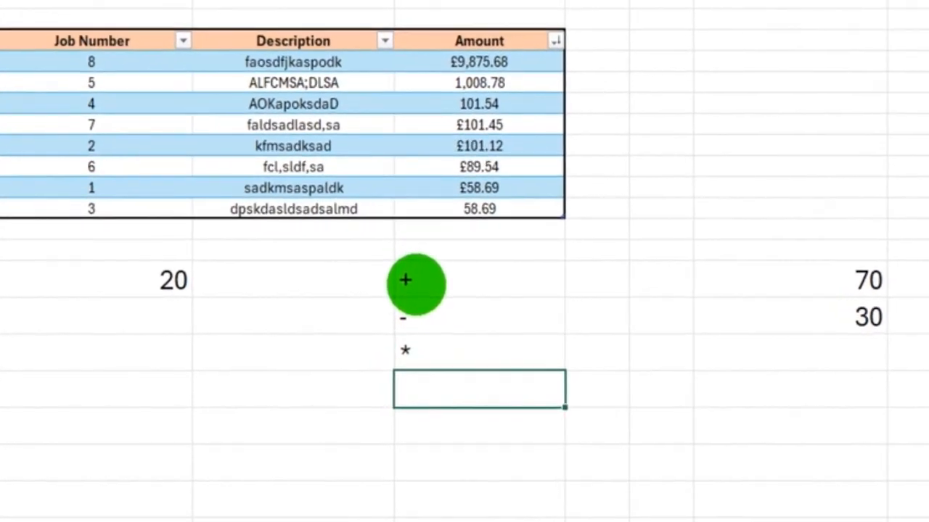
left_click(428, 354)
Multiply the two numbers in cell I17 with the formula =C15*D15
left_click(853, 354)
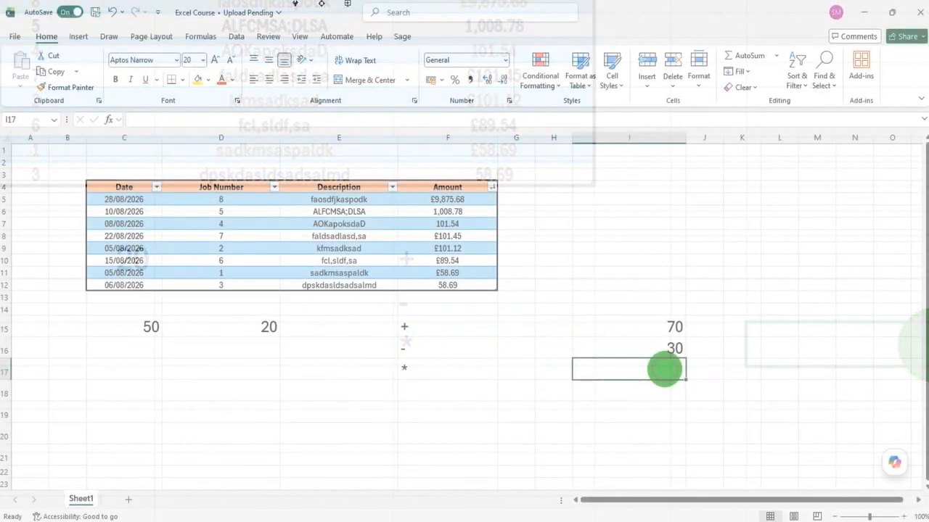
type("=")
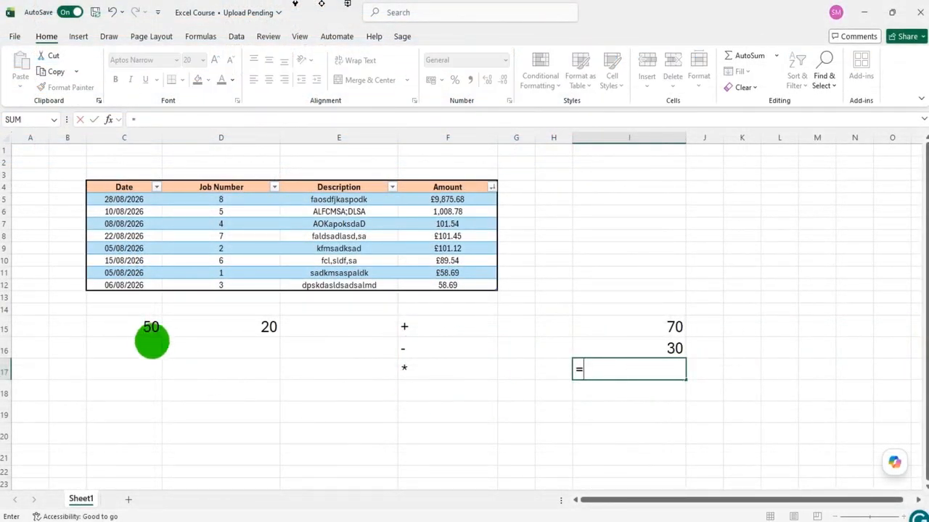
left_click(145, 330)
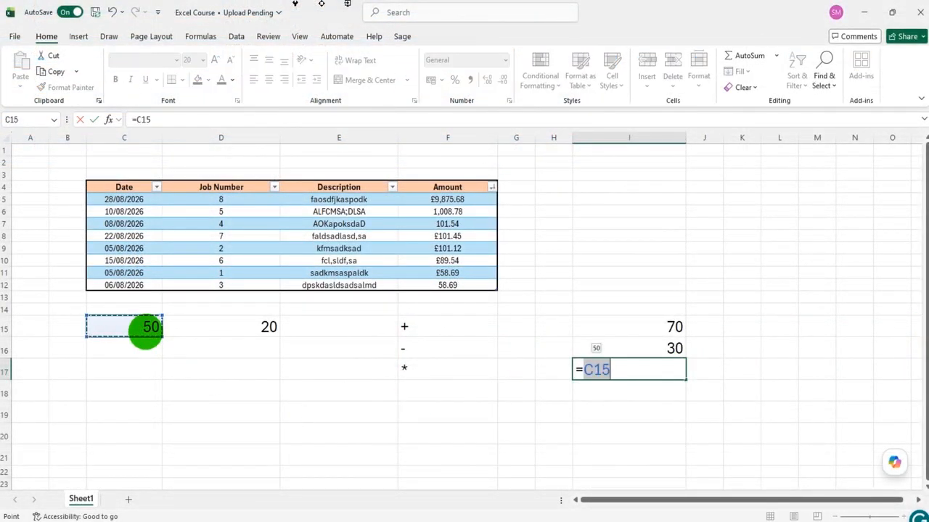
type("*")
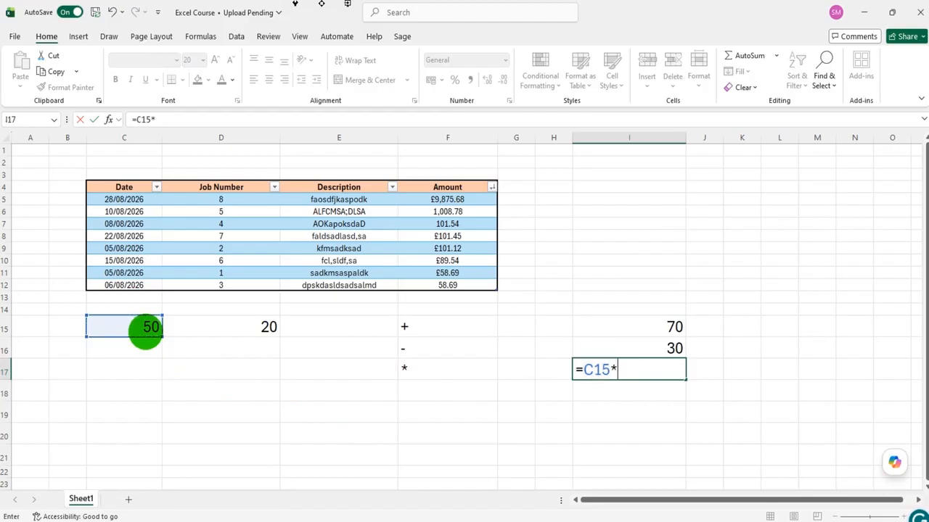
left_click(239, 332)
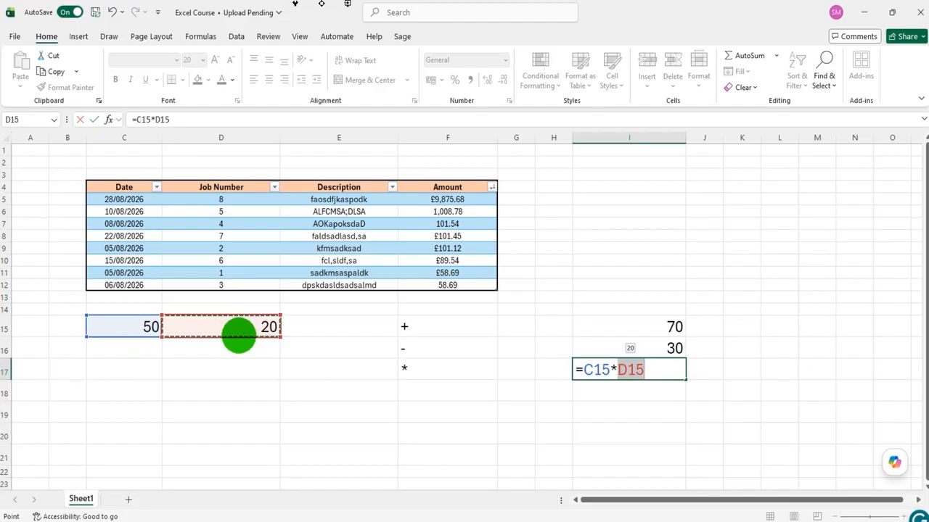
key("Return")
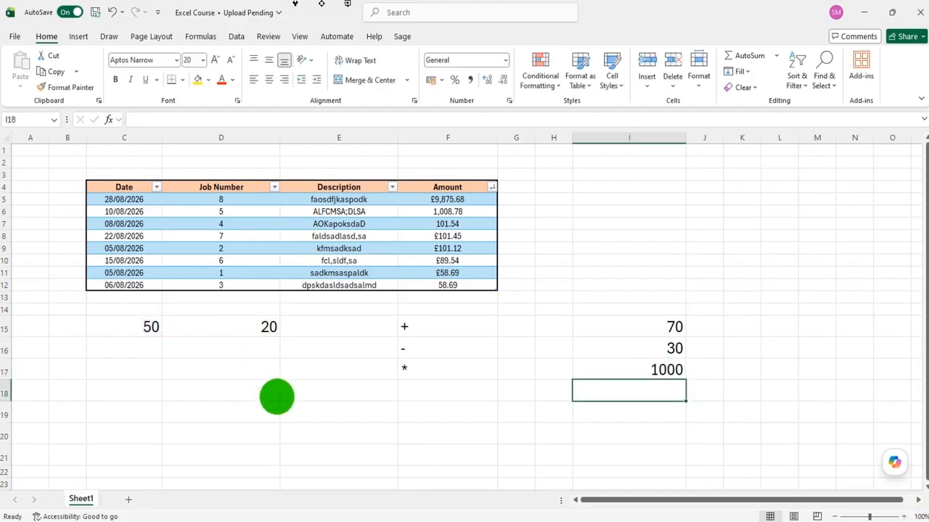
left_click(279, 398)
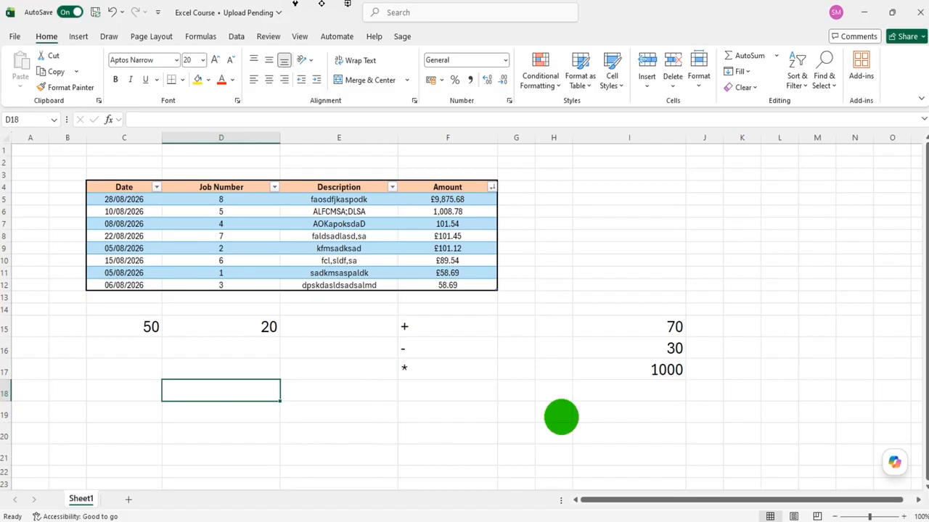
Review the formulas behind the addition, subtraction and multiplication results in cells I15, I16 and I17
left_click(228, 327)
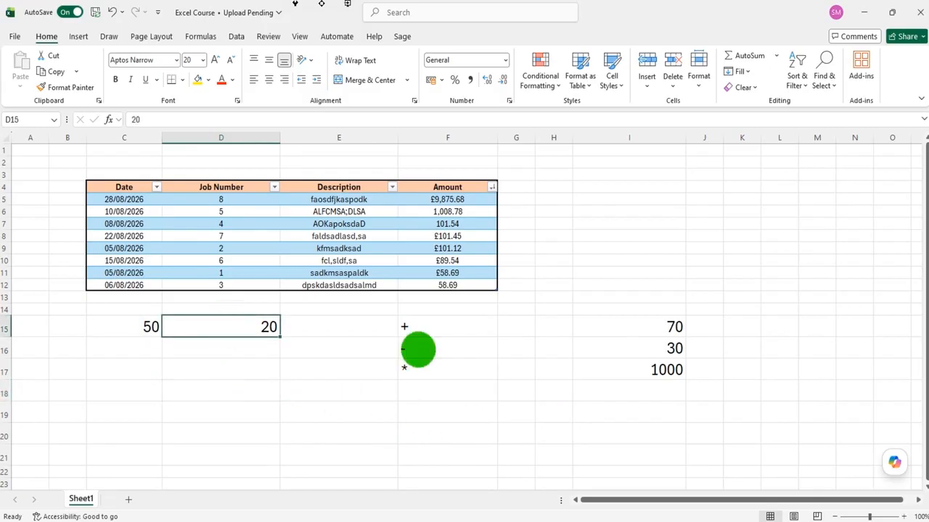
left_click(631, 327)
left_click(631, 344)
left_click(627, 327)
left_click(627, 344)
left_click(627, 368)
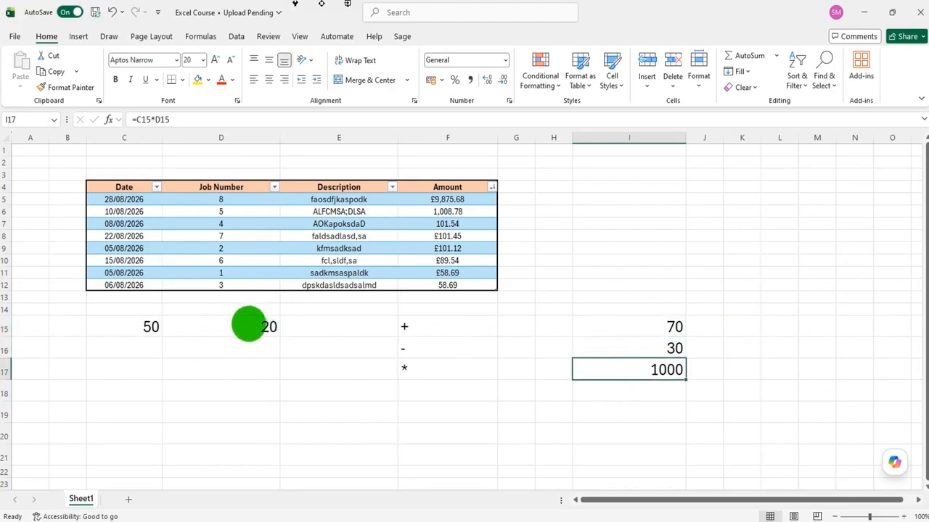
Set the second number in cell D15 to 25
left_click(248, 326)
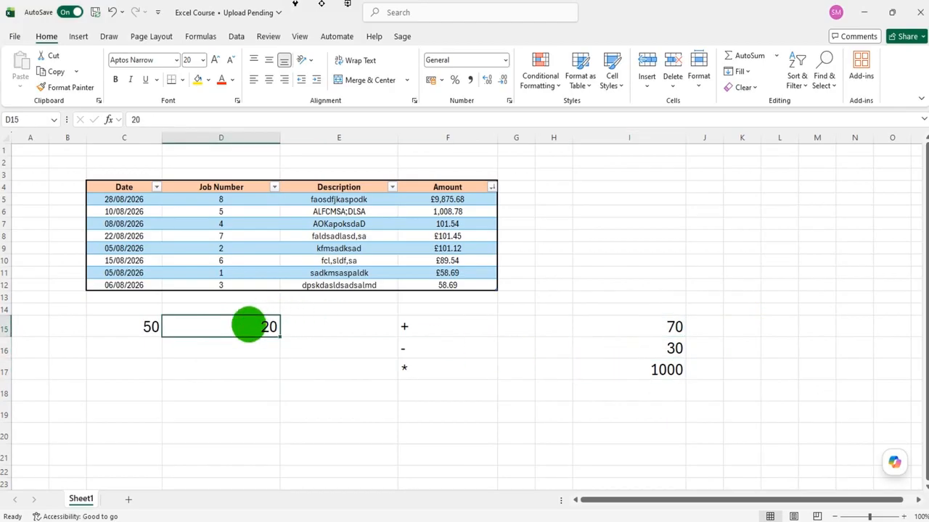
type("25")
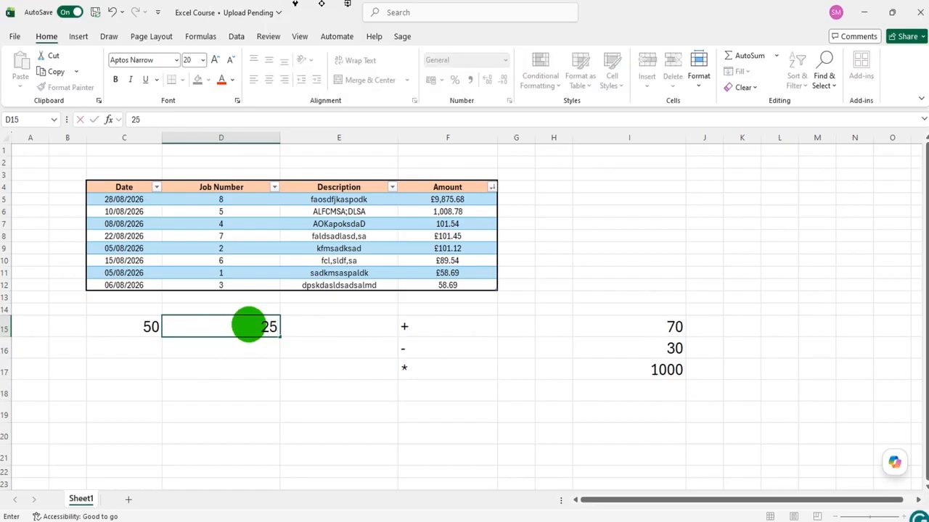
key("Return")
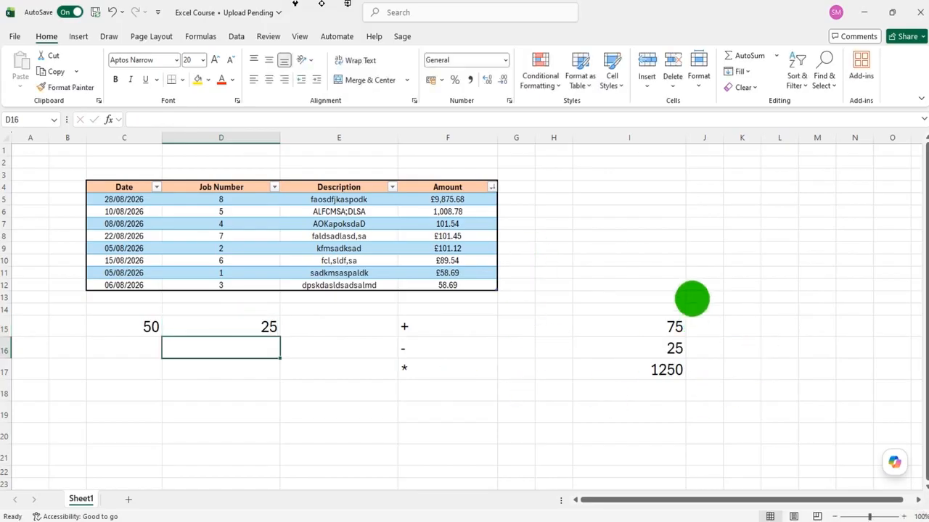
Set the second number in cell D15 to 150
left_click(253, 327)
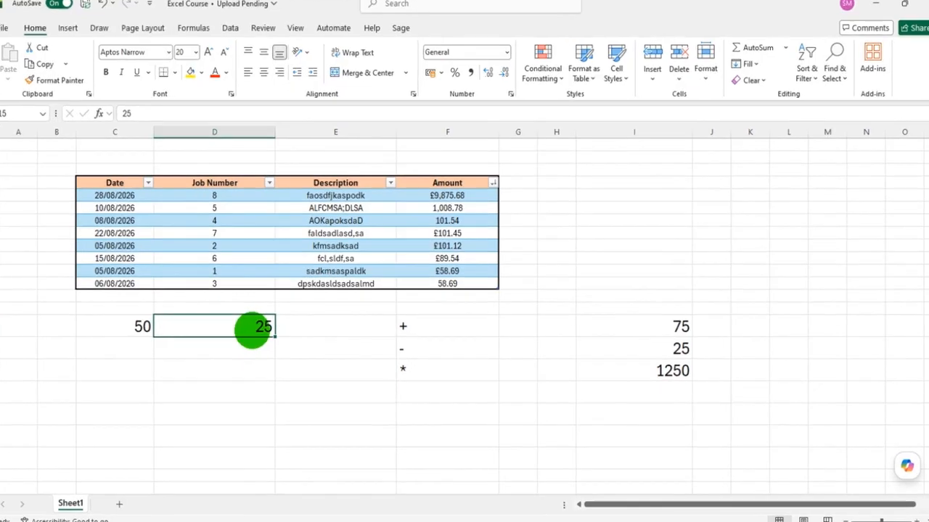
type("150")
key("Return")
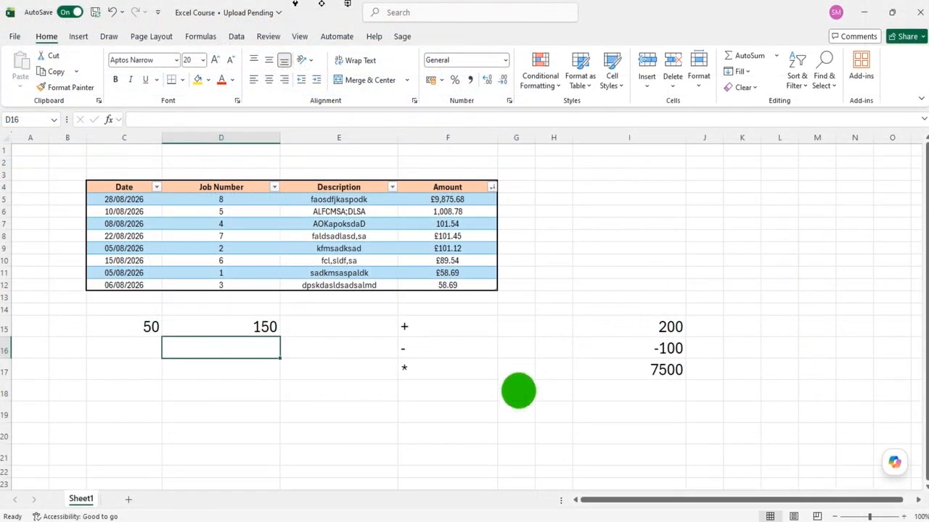
Enter the label Total in cell E19, below the operator examples
left_click(325, 418)
left_click_drag(456, 200, 451, 285)
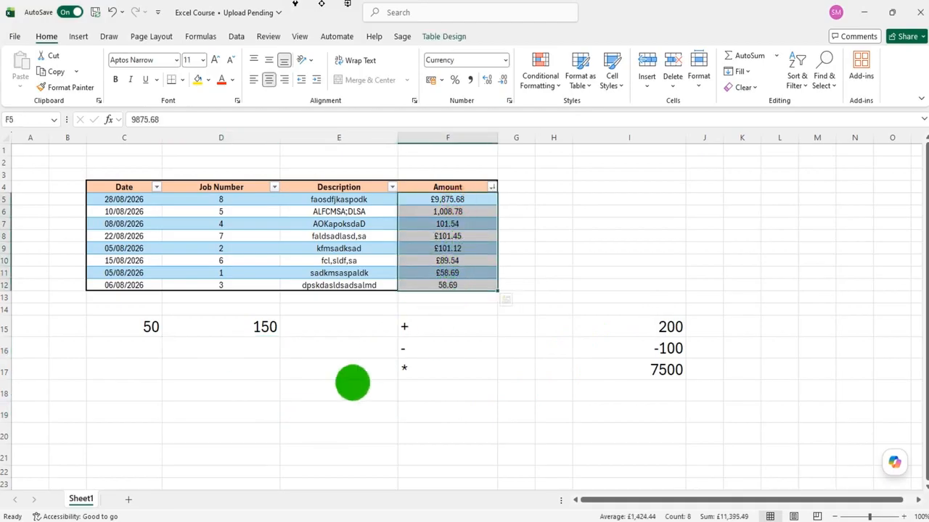
left_click(346, 410)
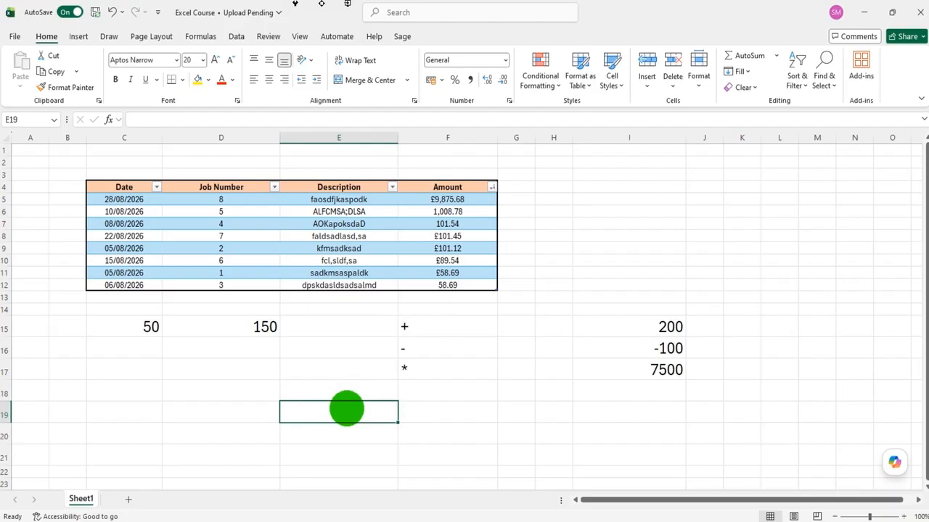
type("Total")
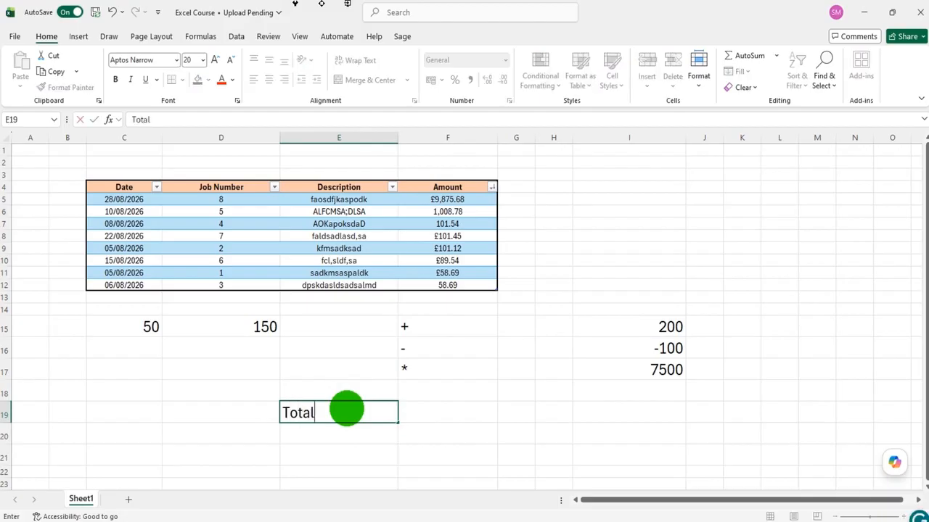
key("Tab")
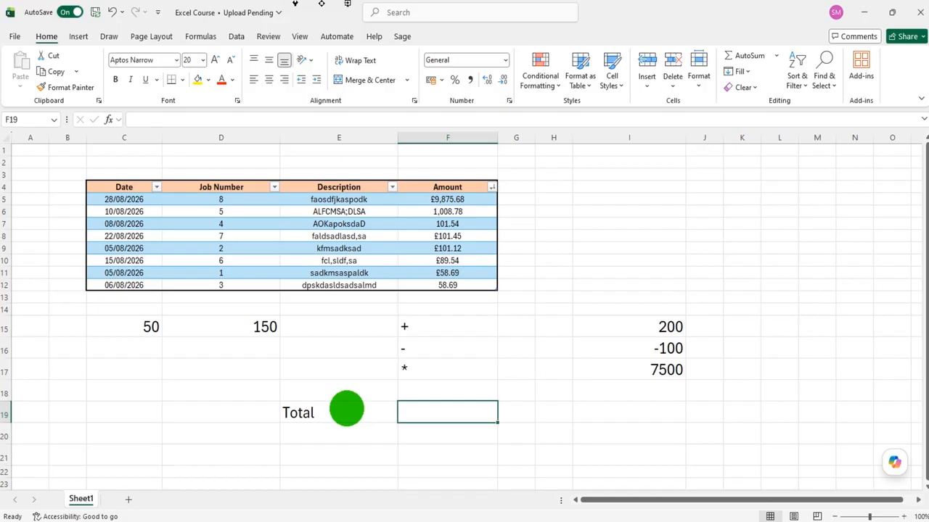
Add all the table's amounts individually in cell F19 with the formula =F5+F6+F7+F8+F9+F11+F10+F12
type("=")
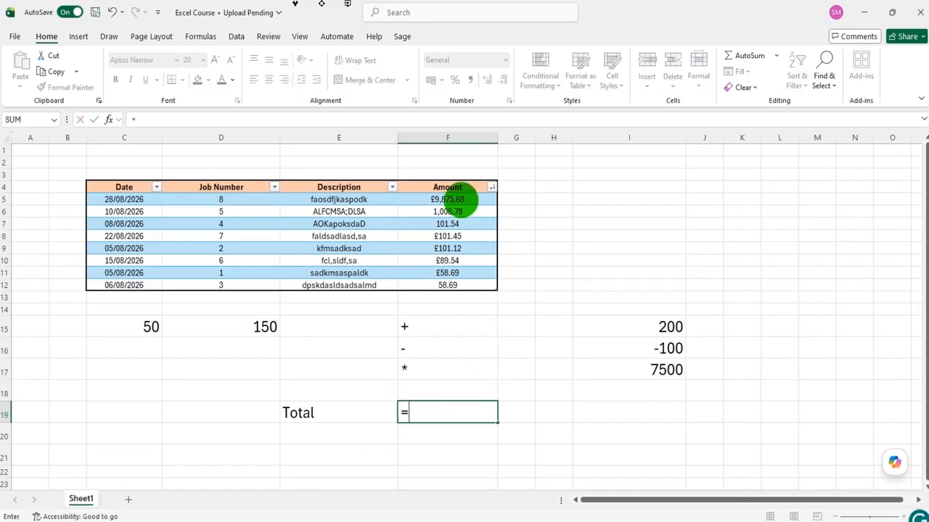
left_click(459, 199)
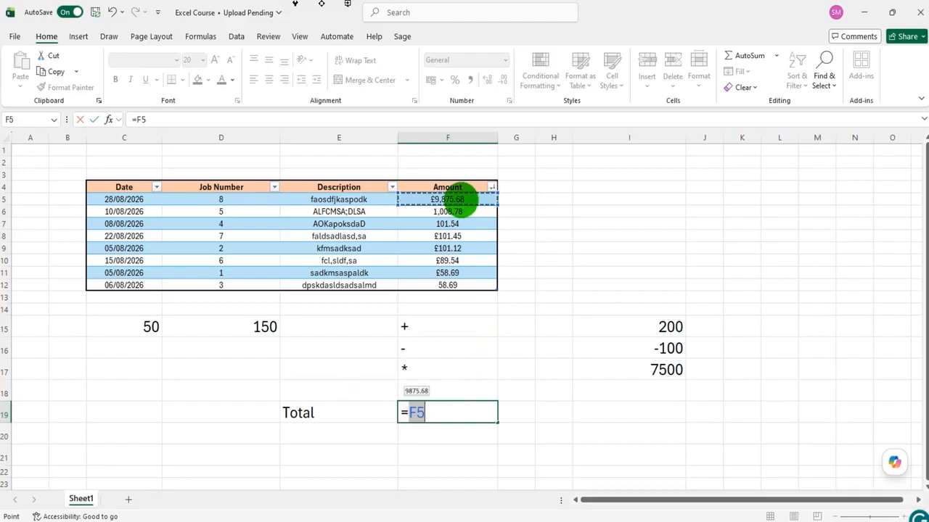
type("+")
left_click(462, 211)
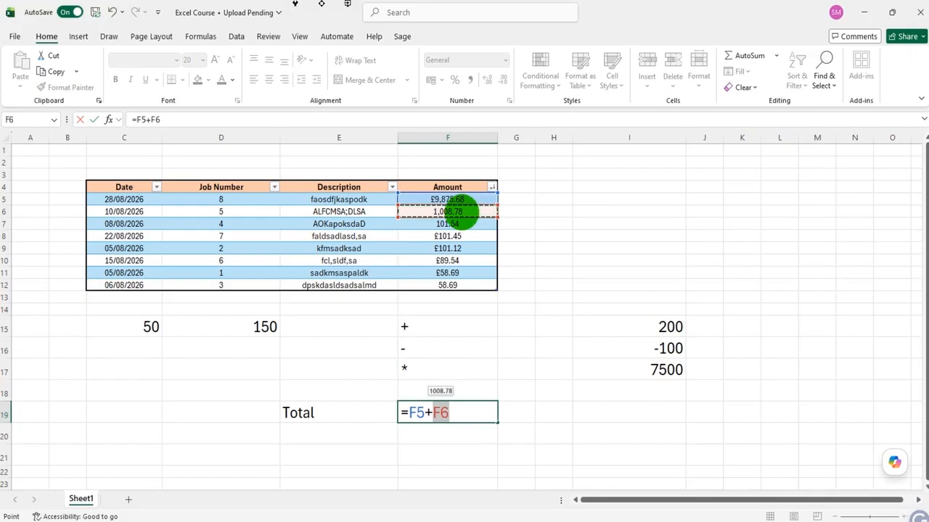
type("+")
left_click(463, 224)
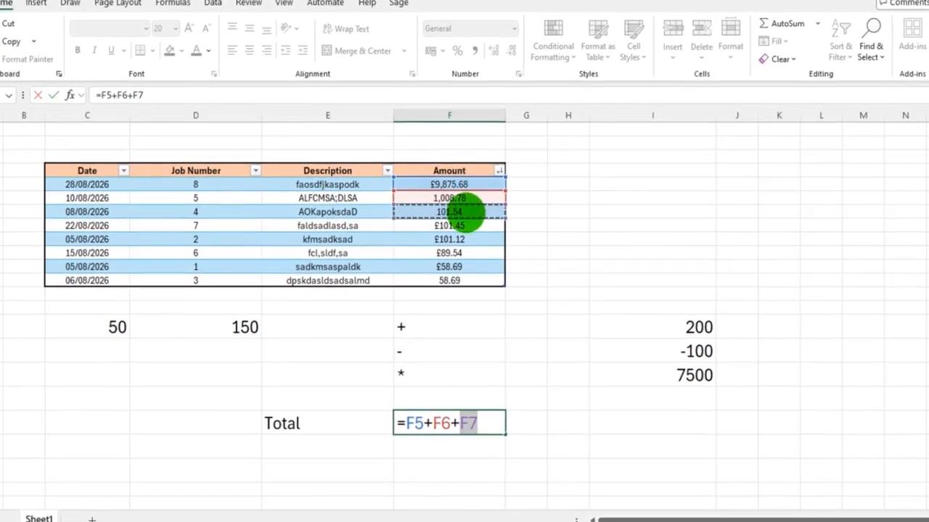
type("+")
left_click(464, 220)
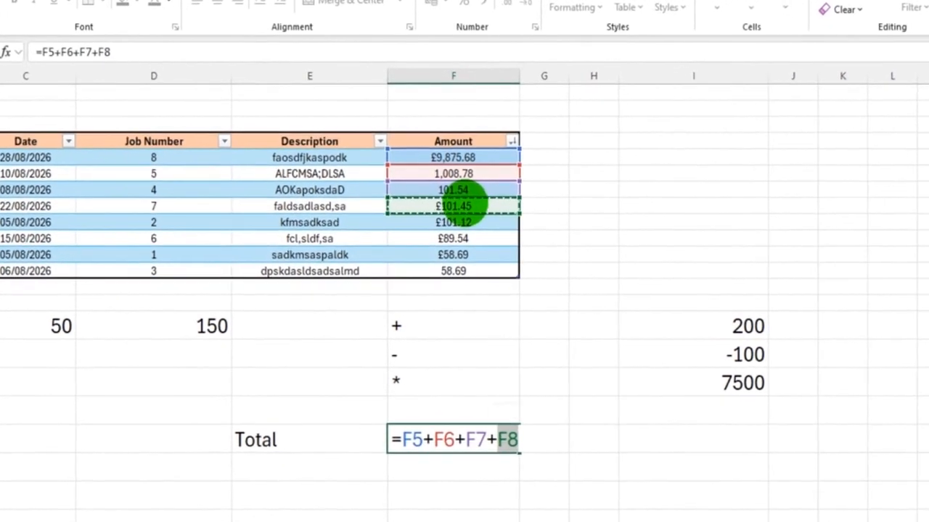
type("+")
left_click(457, 218)
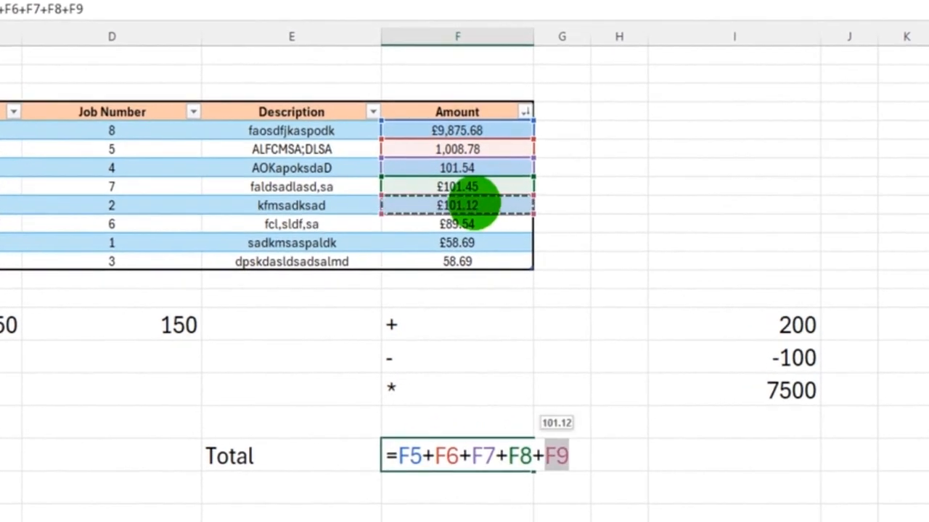
type("+")
left_click(468, 237)
type("+")
left_click(470, 187)
type("+")
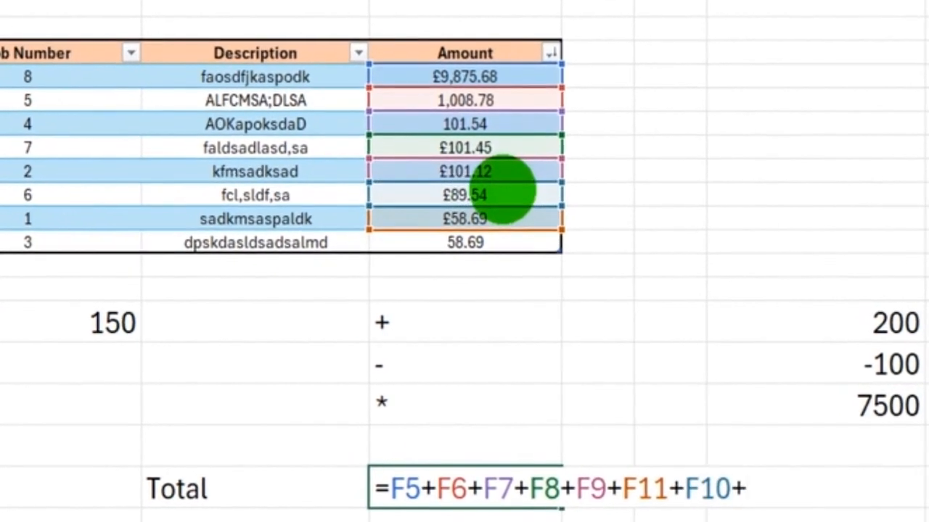
left_click(476, 241)
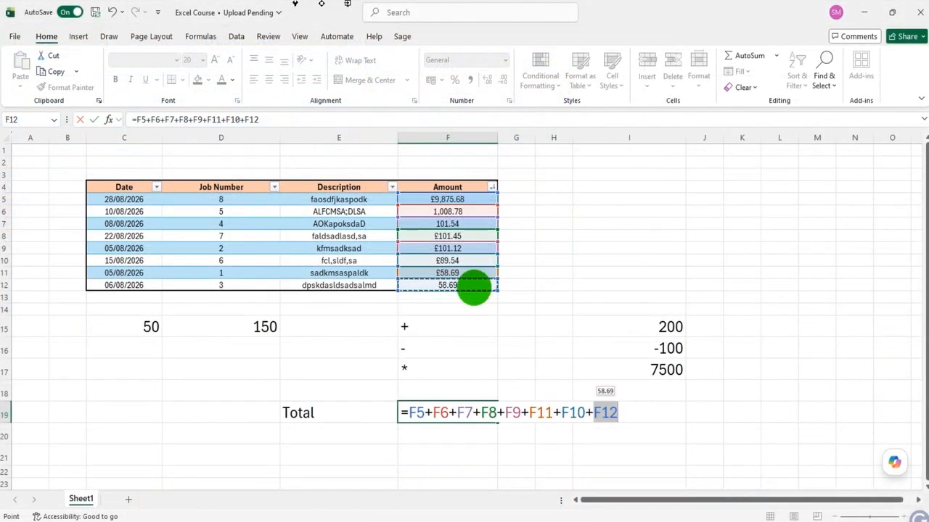
key("Return")
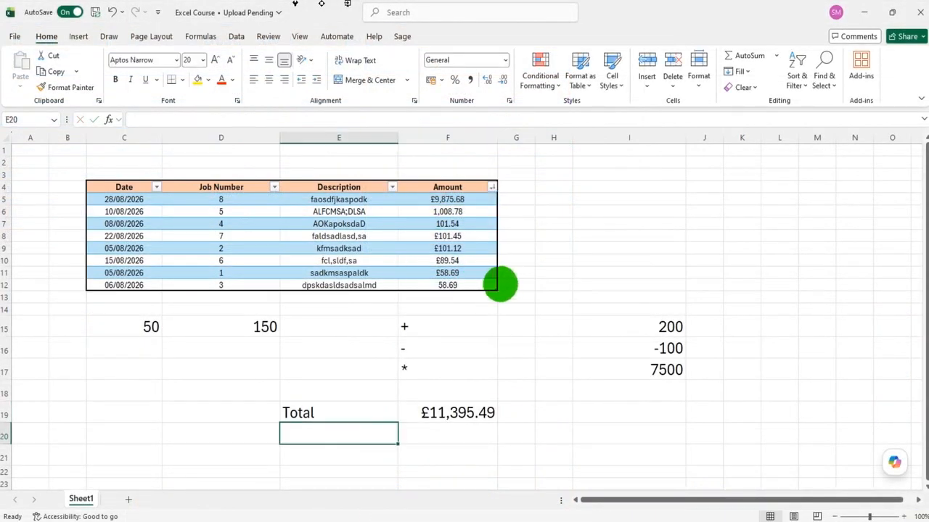
Compare the total's cell-by-cell addition formula in F19 with the amounts in F5:F12
left_click(467, 410)
left_click_drag(470, 202, 456, 281)
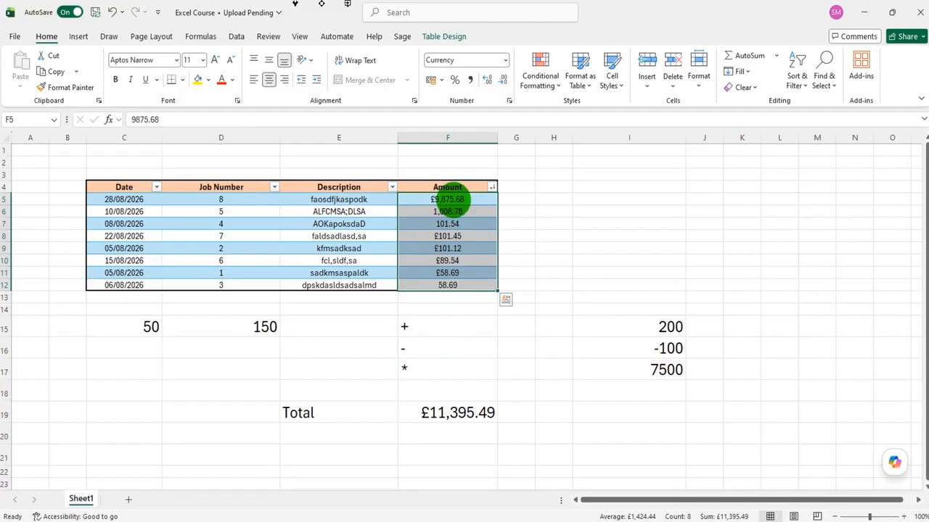
left_click_drag(447, 199, 447, 285)
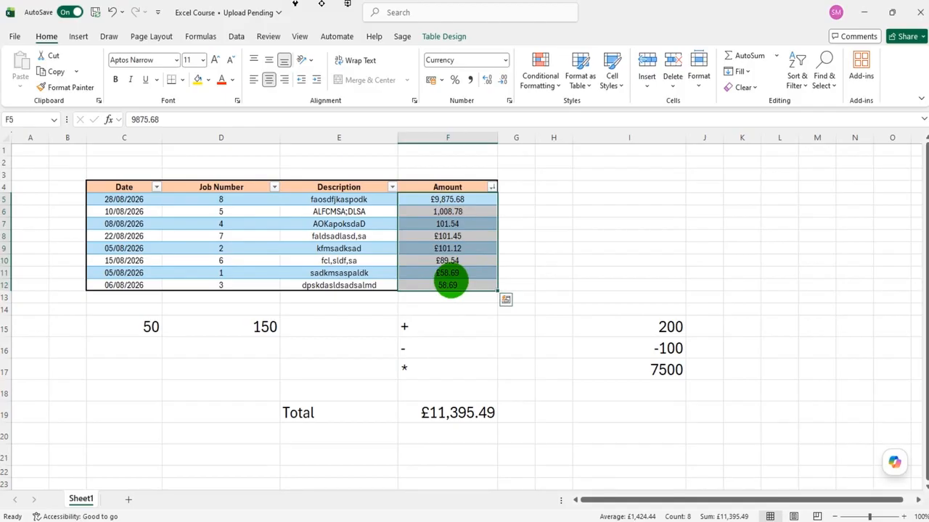
left_click(465, 413)
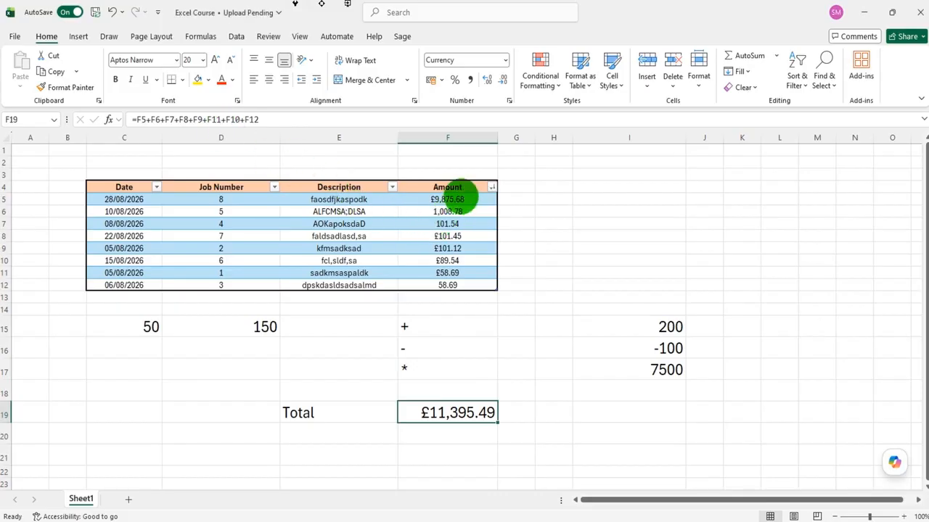
left_click(424, 435)
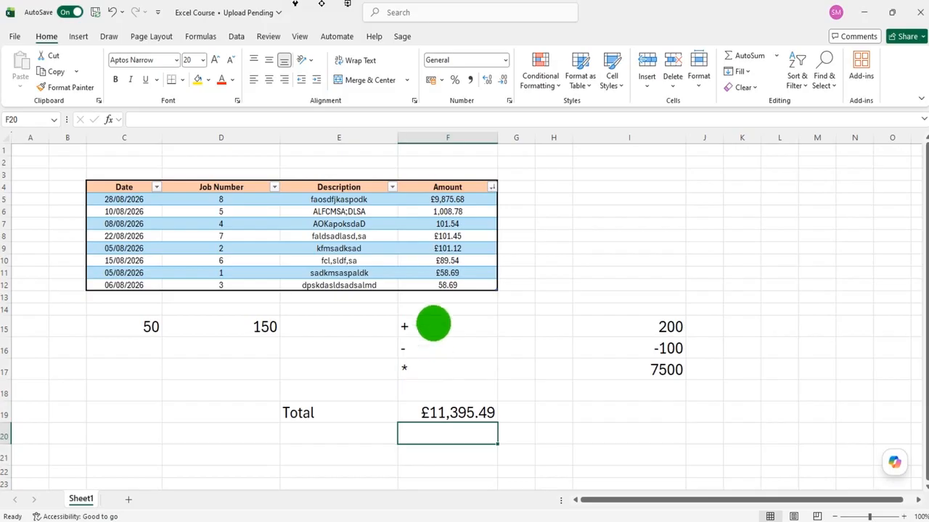
left_click(433, 324)
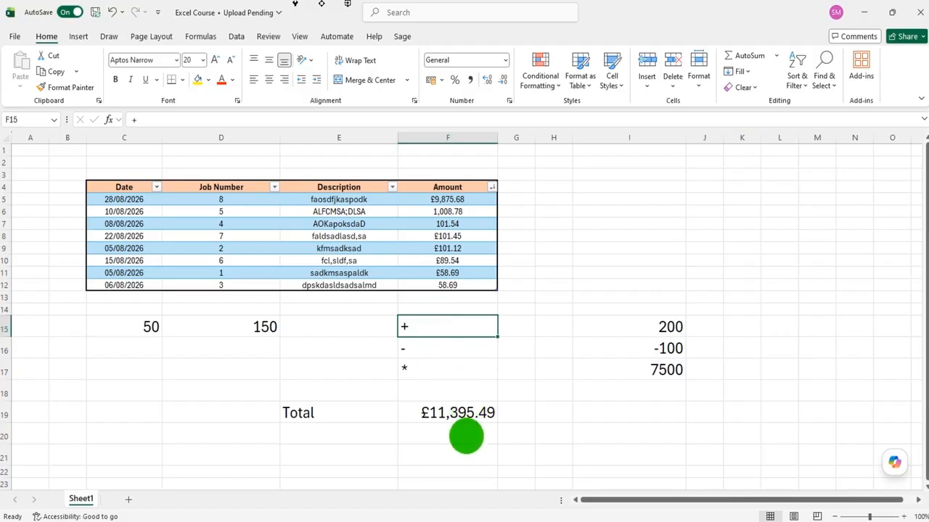
Total the table's Amount column in cell F20 with the formula =SUM(Table1[Amount])
left_click(466, 435)
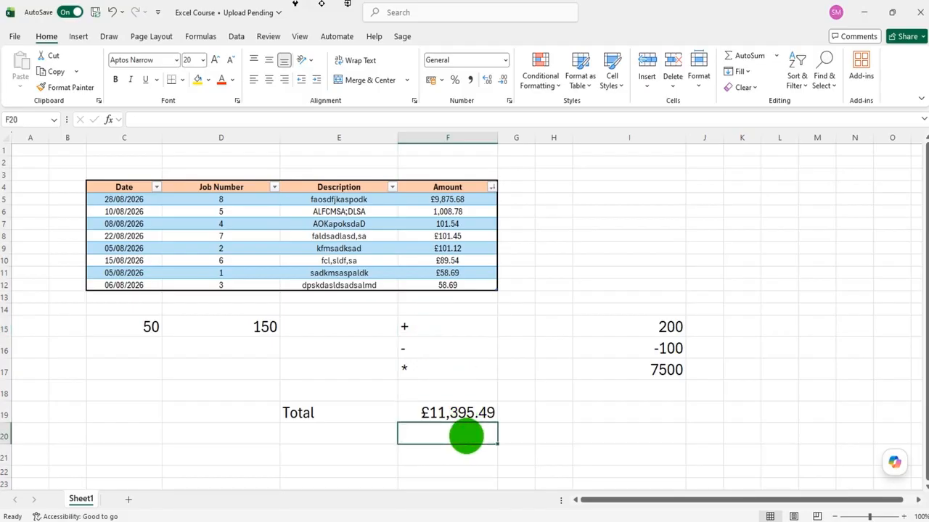
type("=")
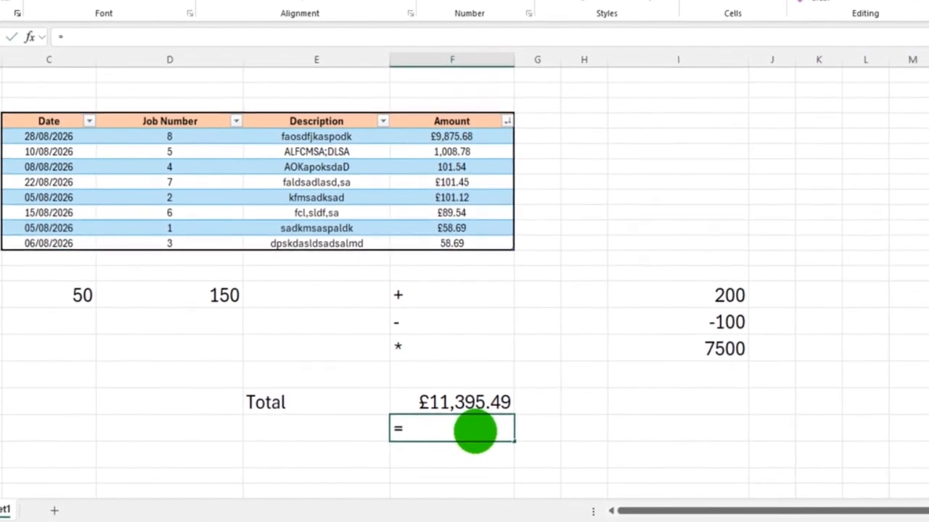
type("sum")
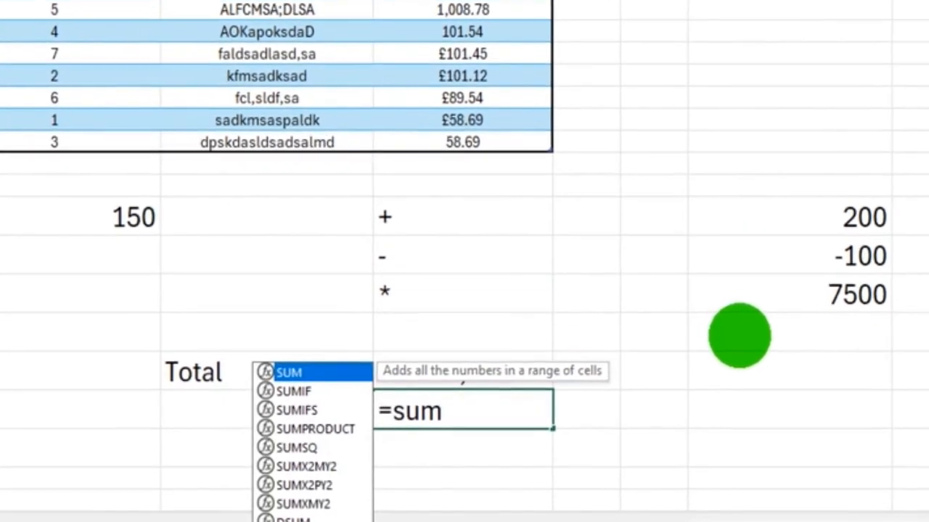
type("(")
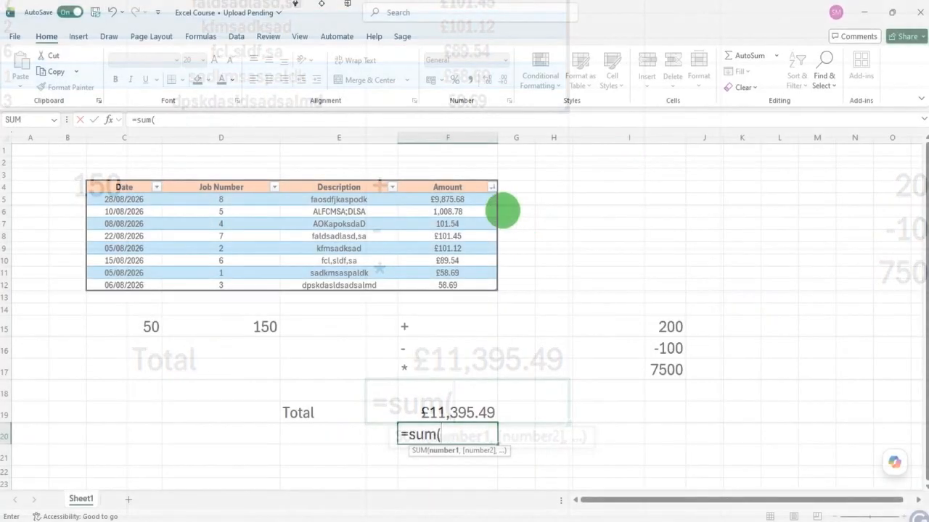
left_click_drag(480, 200, 481, 211)
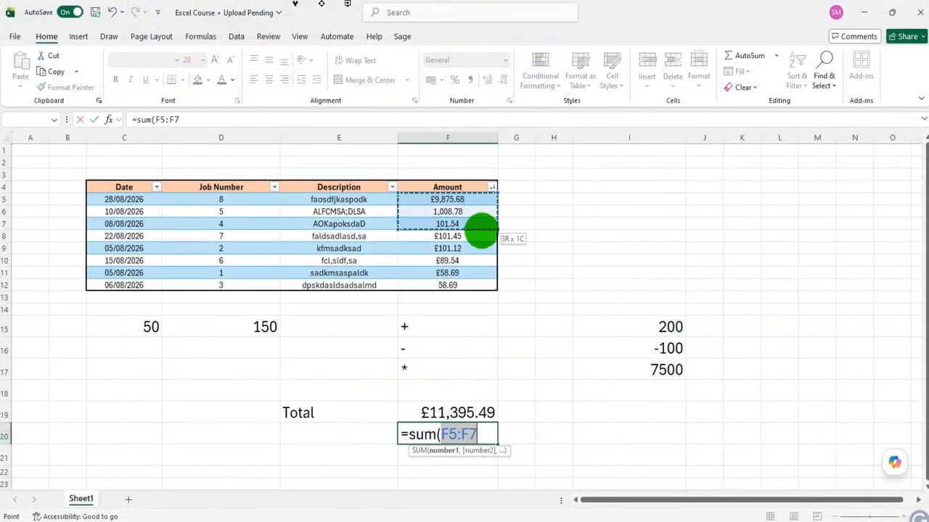
left_click_drag(477, 253, 472, 283)
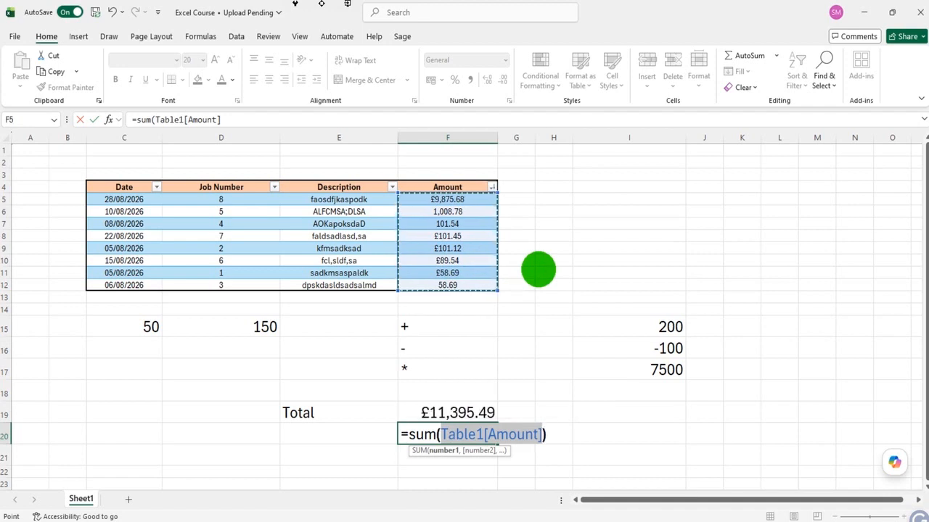
type(")")
key("Return")
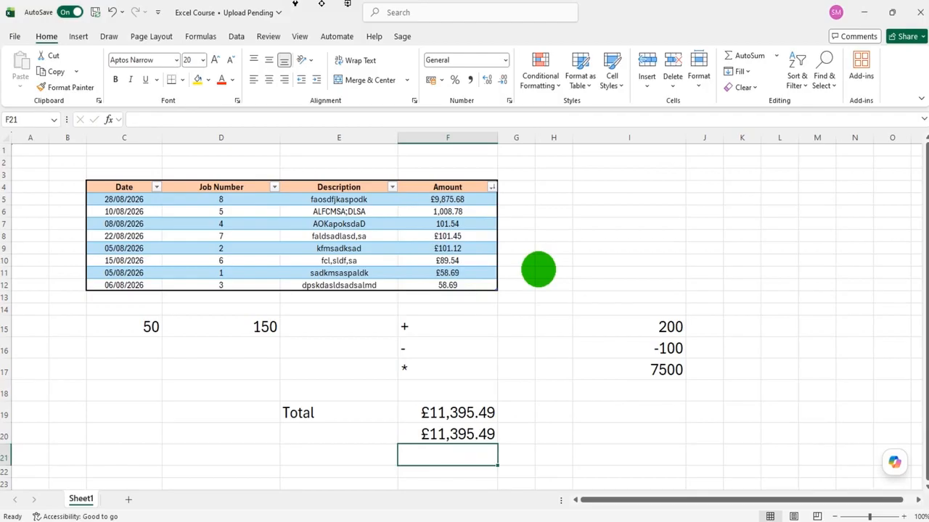
Total the table's Amount column again in cell F18, above the existing totals, with the formula =SUM(Table1[Amount])
scroll(537, 270, "down", 1)
left_click(431, 351)
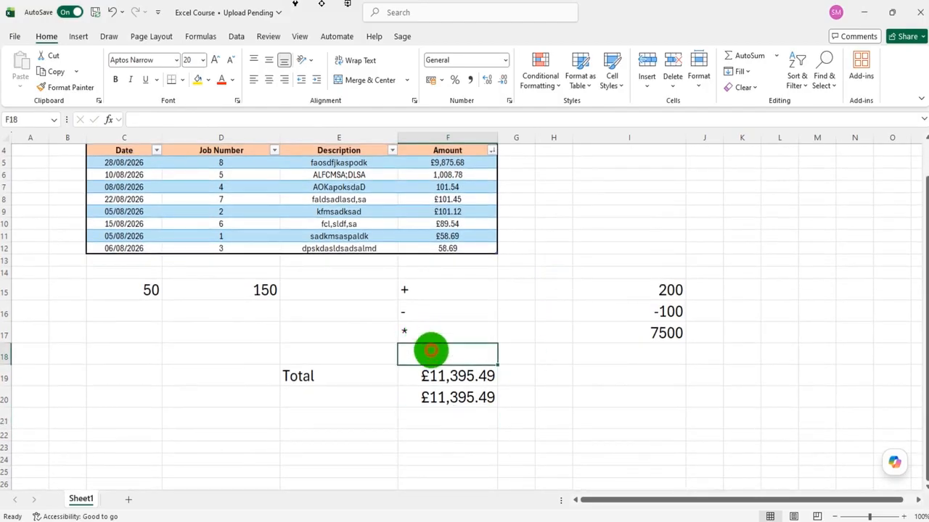
type("=")
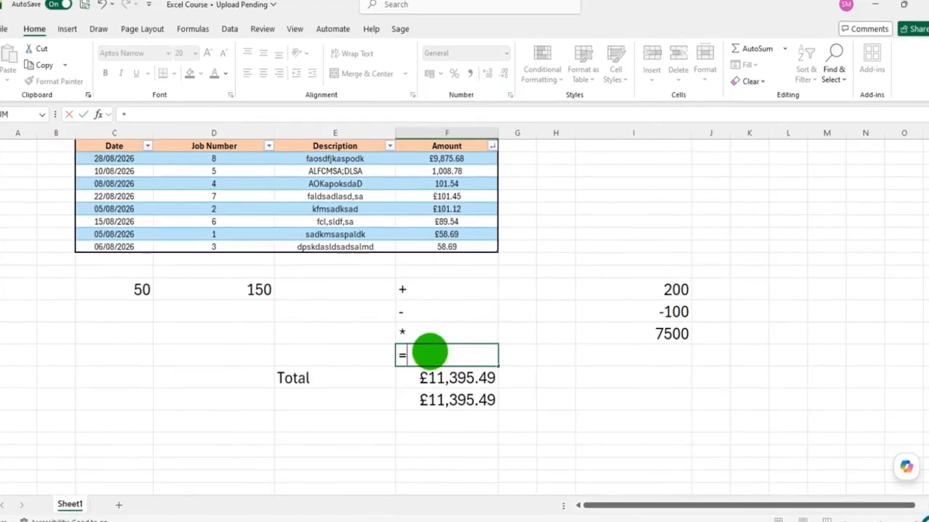
type("sum")
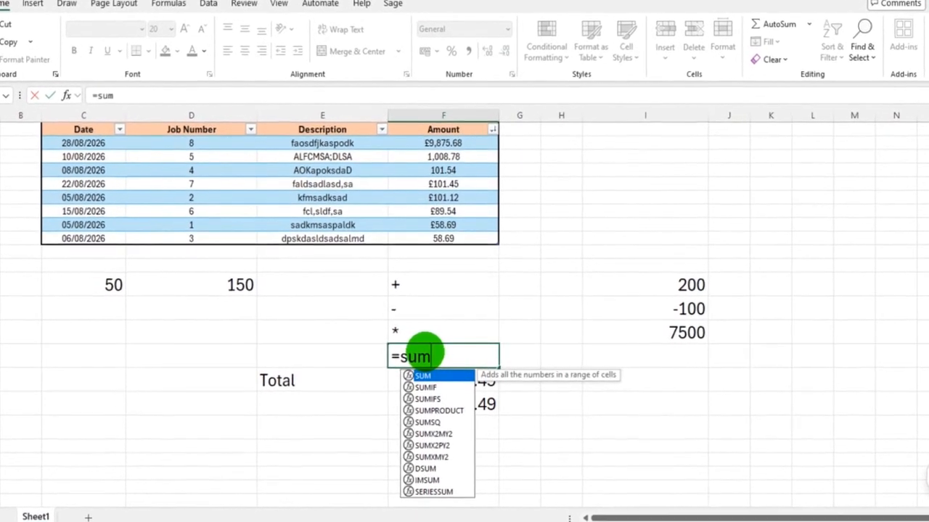
type("(")
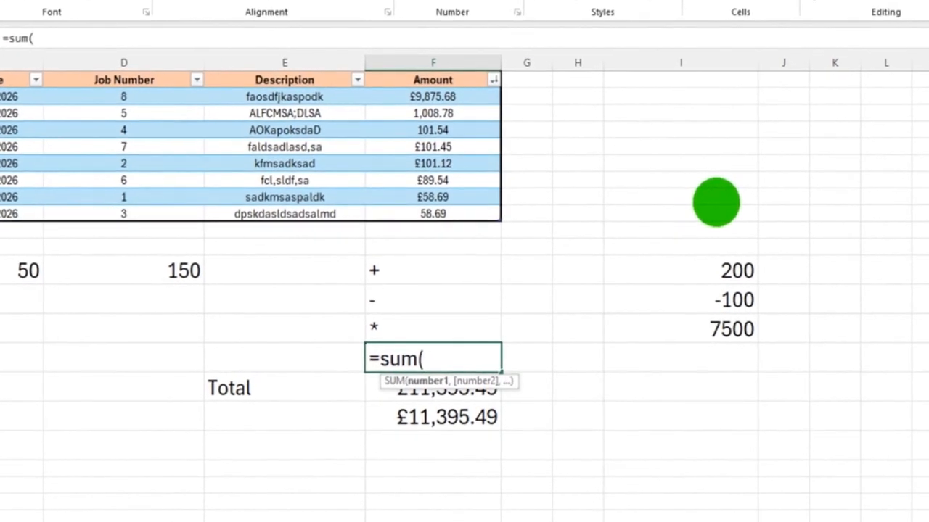
left_click_drag(476, 101, 468, 206)
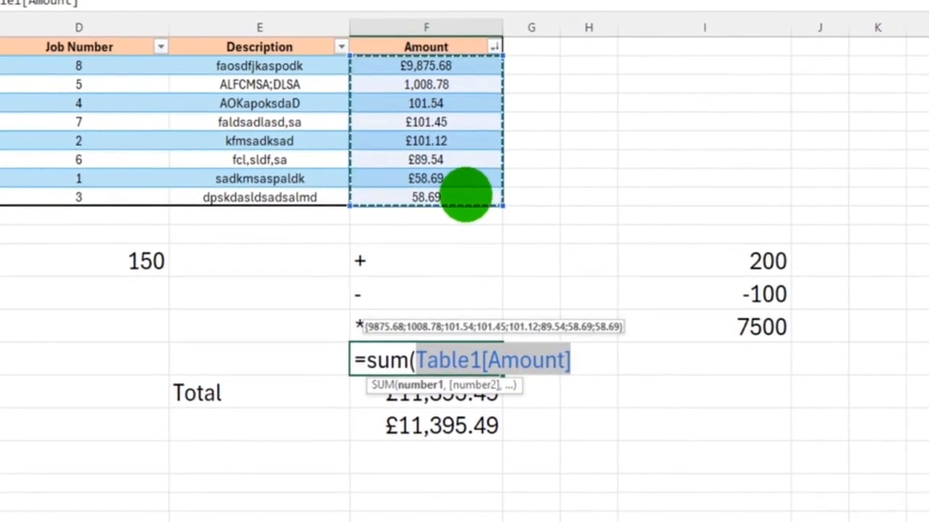
type(")")
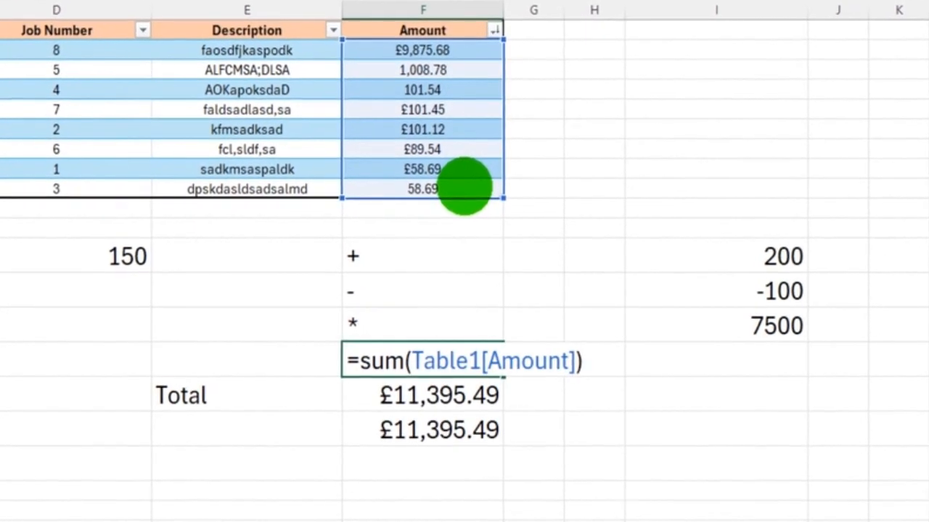
key("Return")
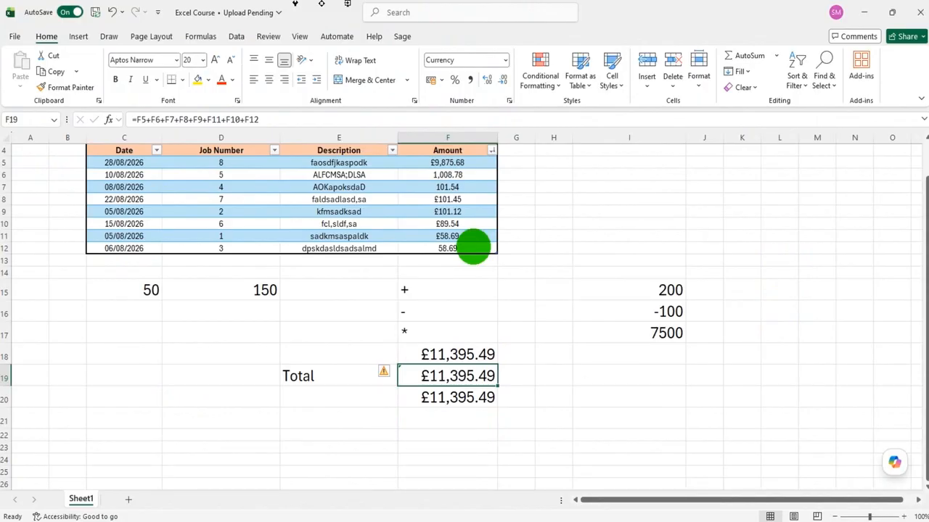
Clear all the example numbers, operators and totals below the table in the range C15:I21
scroll(548, 225, "up", 1)
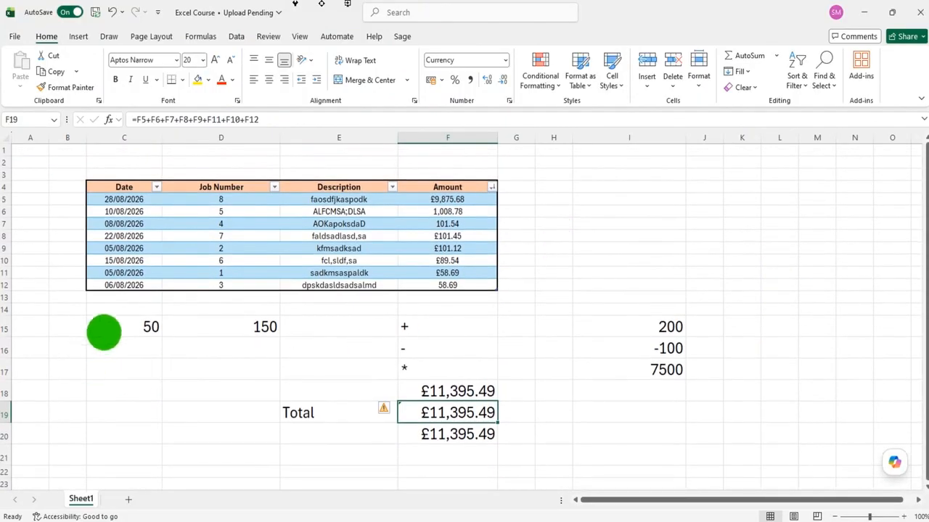
left_click(120, 325)
mouse_move(120, 325)
left_mouse_down()
mouse_move(628, 421)
mouse_move(636, 445)
left_mouse_up()
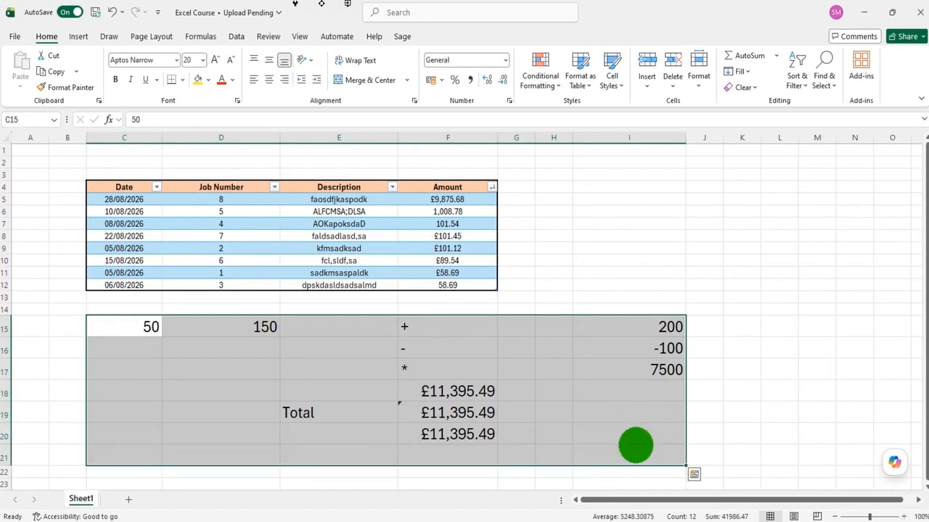
key("Delete")
left_click(635, 445)
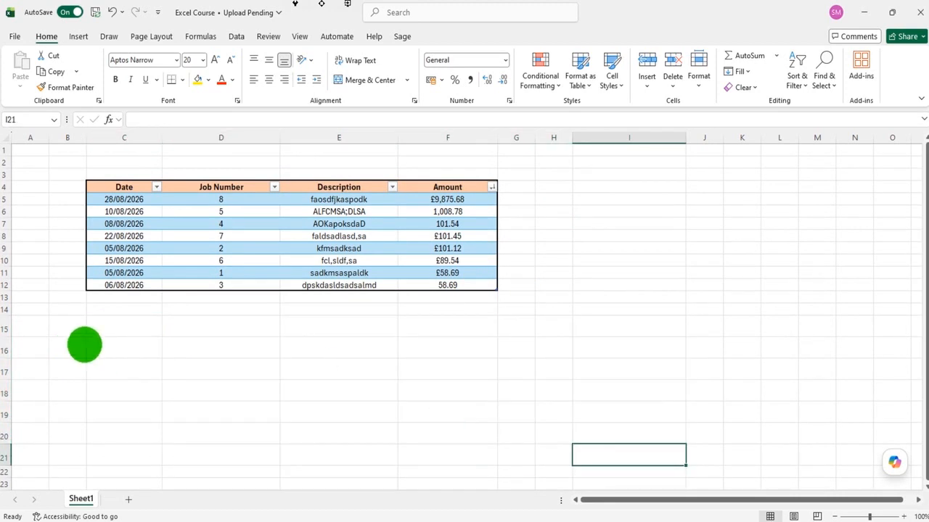
Enter the label Total in cell E15, below the table's Description column
left_click(336, 330)
type("Total")
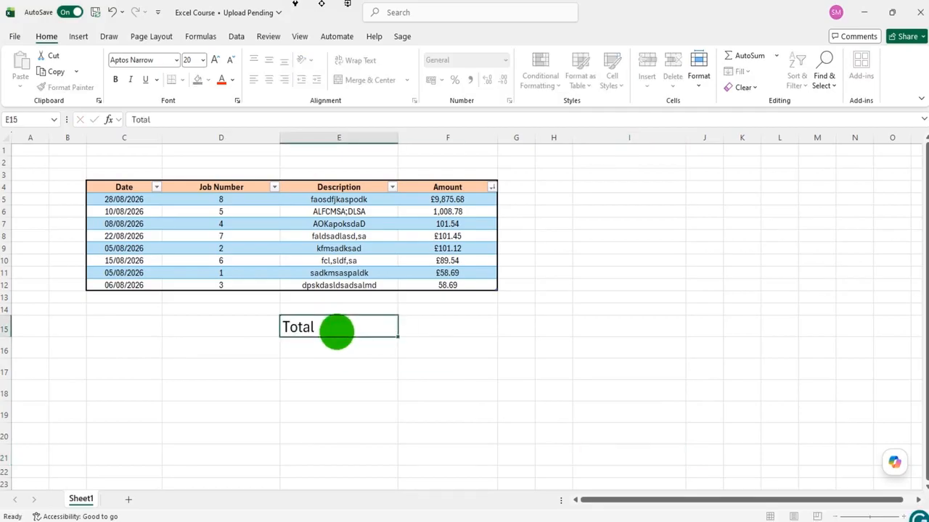
key("Tab")
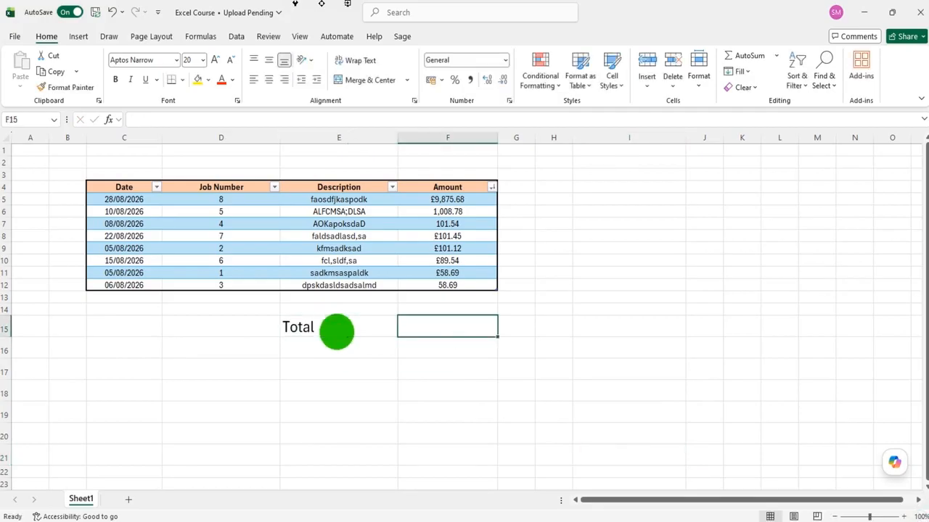
Sum the table's Amount column in cell F15, beside the Total label, with the formula =SUM(Table1[Amount])
type("=")
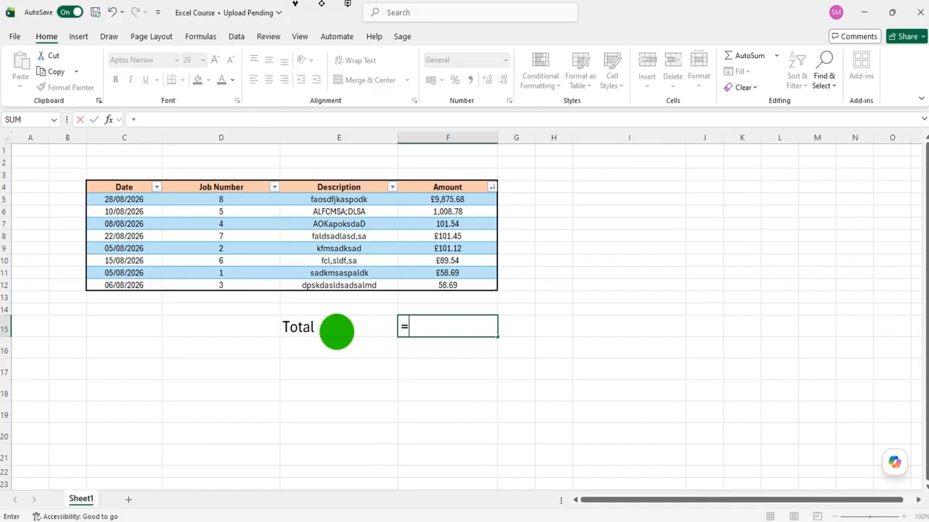
type("sum")
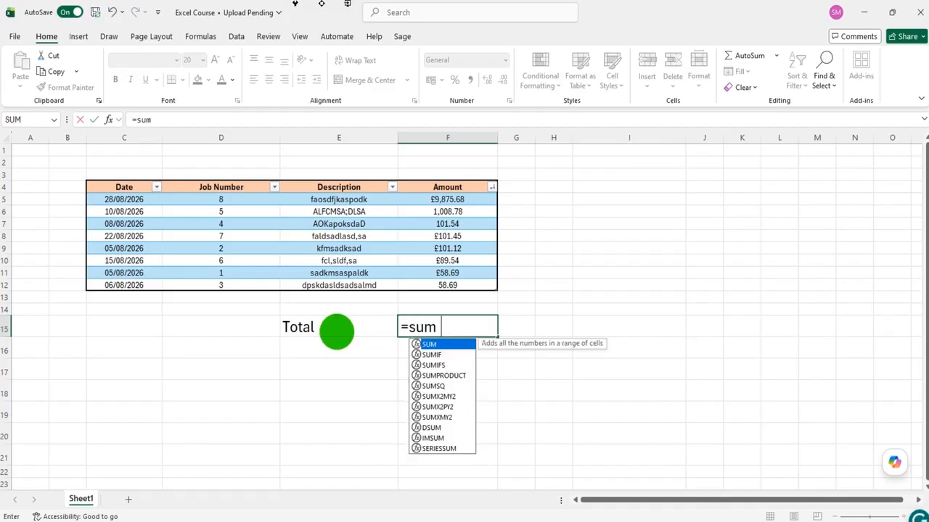
type("(")
left_click_drag(446, 198, 444, 284)
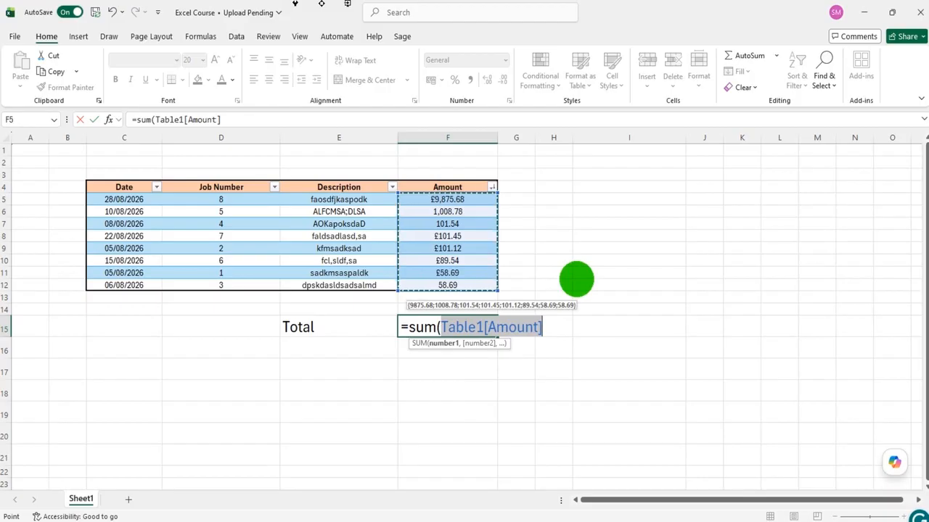
type(")")
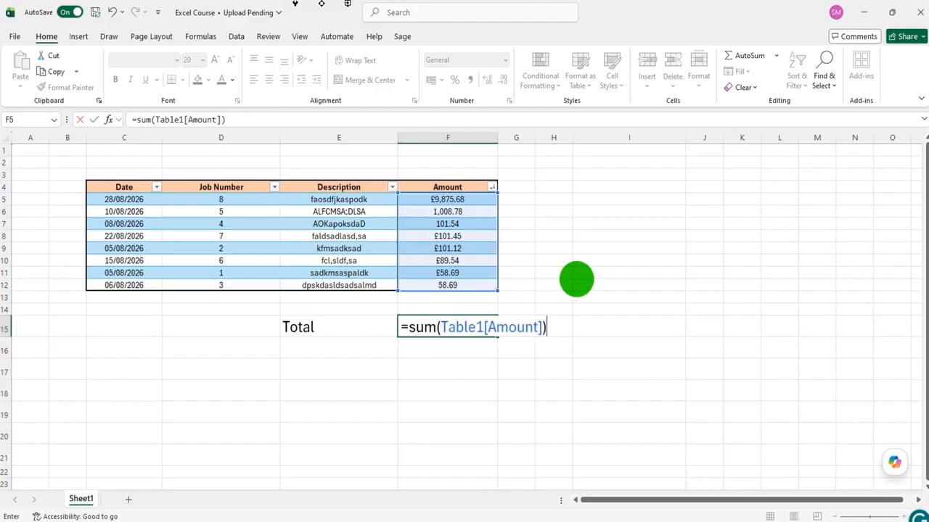
key("Return")
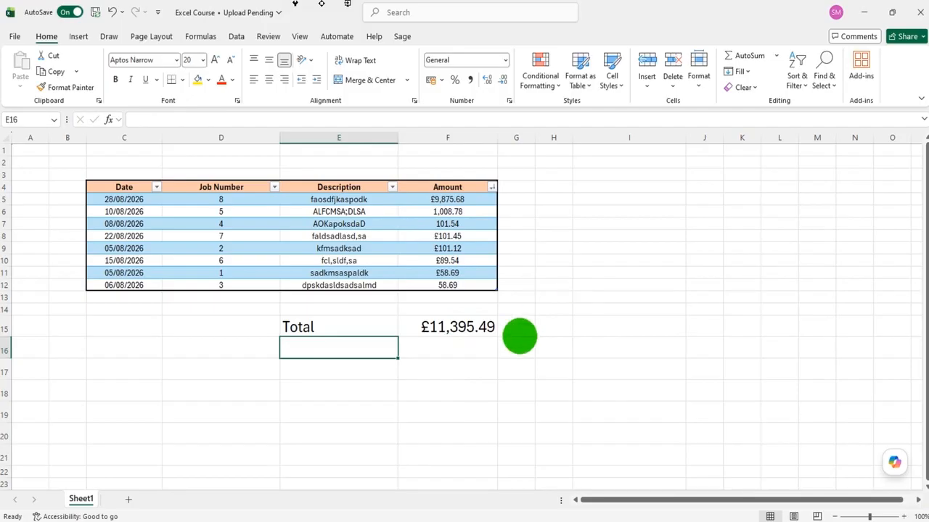
Change the amount for job number 4 in F7 to 10000 and for job number 7 in F8 to 250
left_click(469, 224)
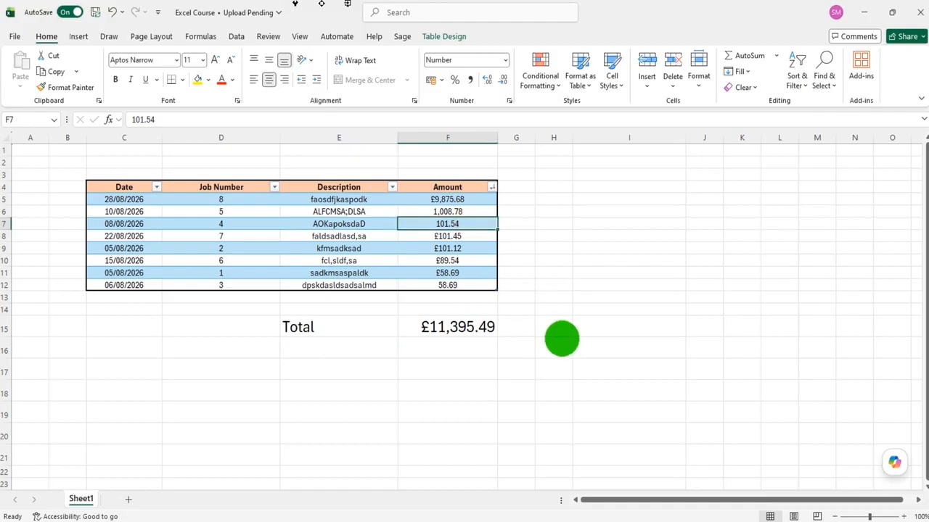
type("10000")
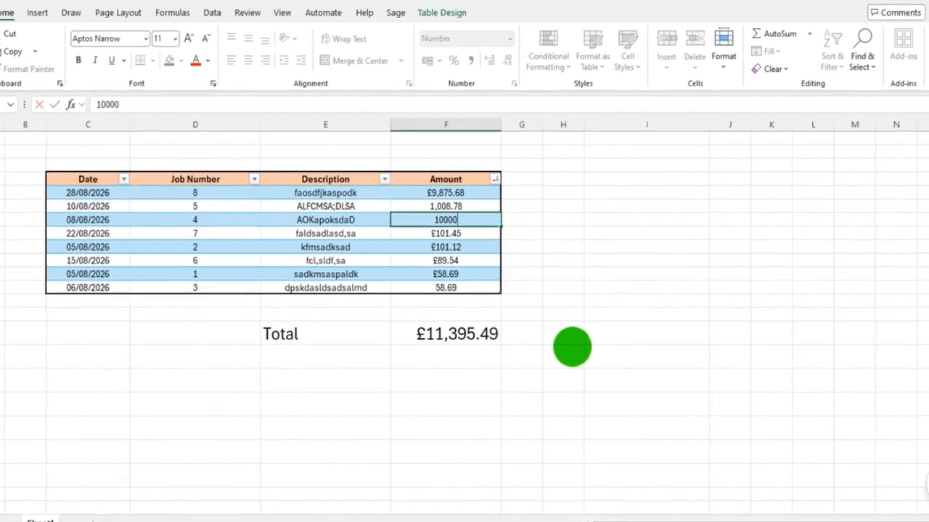
key("Return")
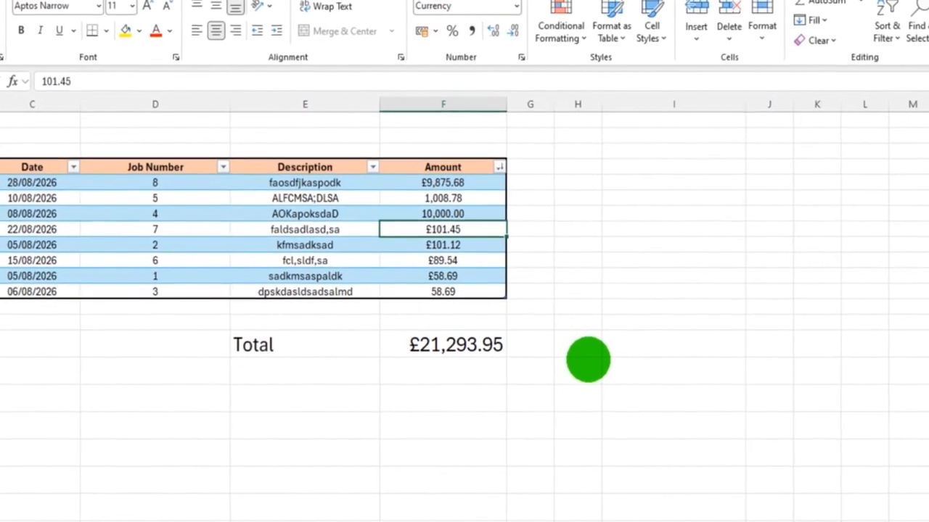
type("250")
key("Return")
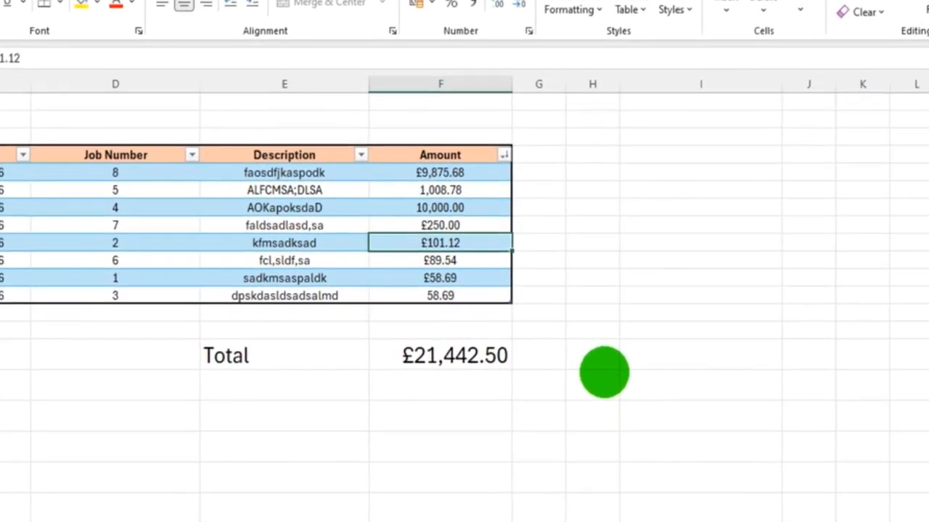
Change the amount for job number 1 in cell F11 to 87896.58
key("Down")
key("Down")
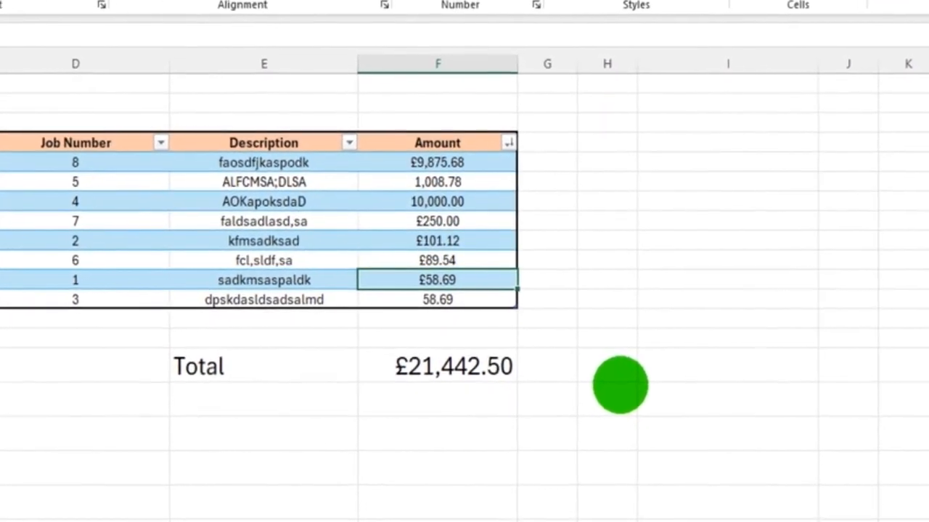
type("87,896.")
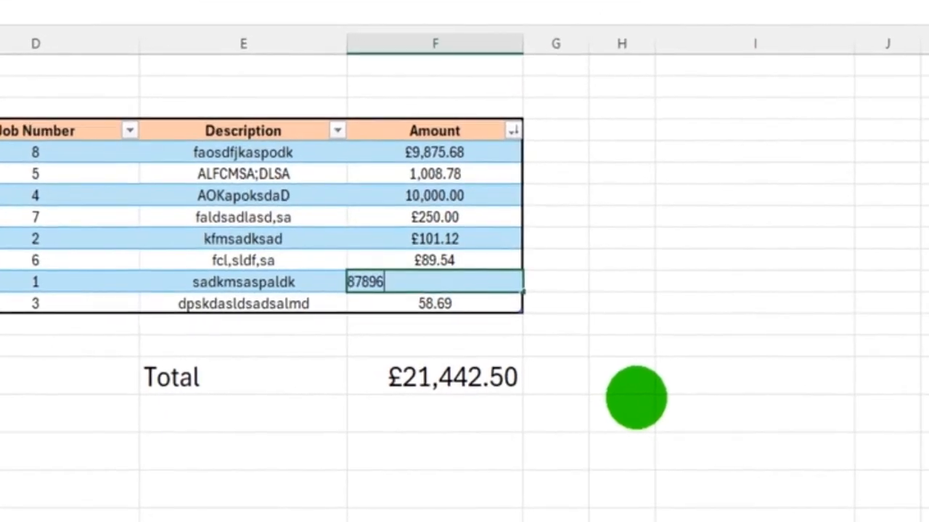
type("58")
key("Return")
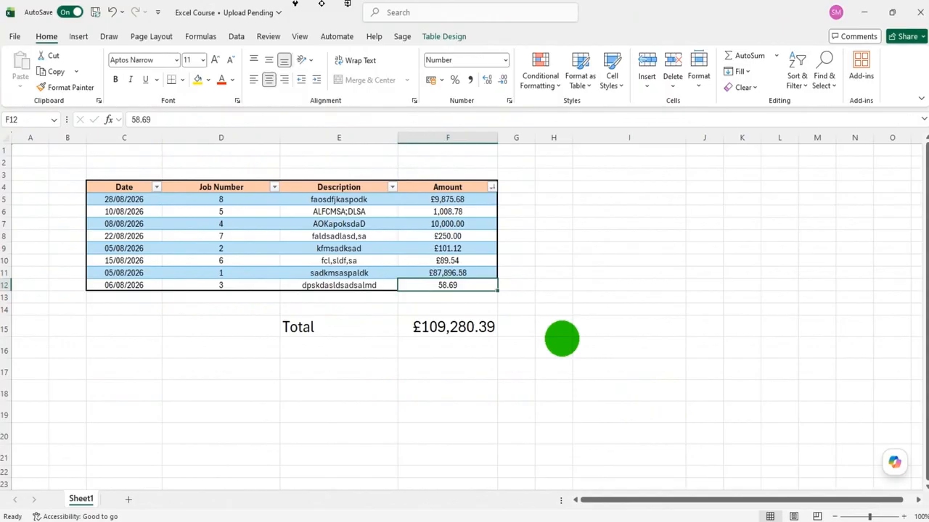
Enter the label Average in cell E17, two rows below the Total label
left_click(372, 370)
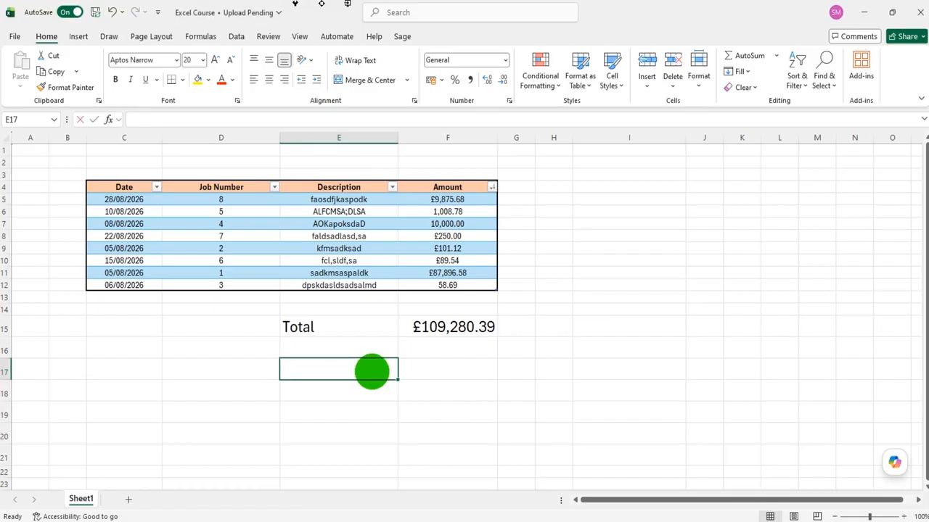
type("Average")
key("Tab")
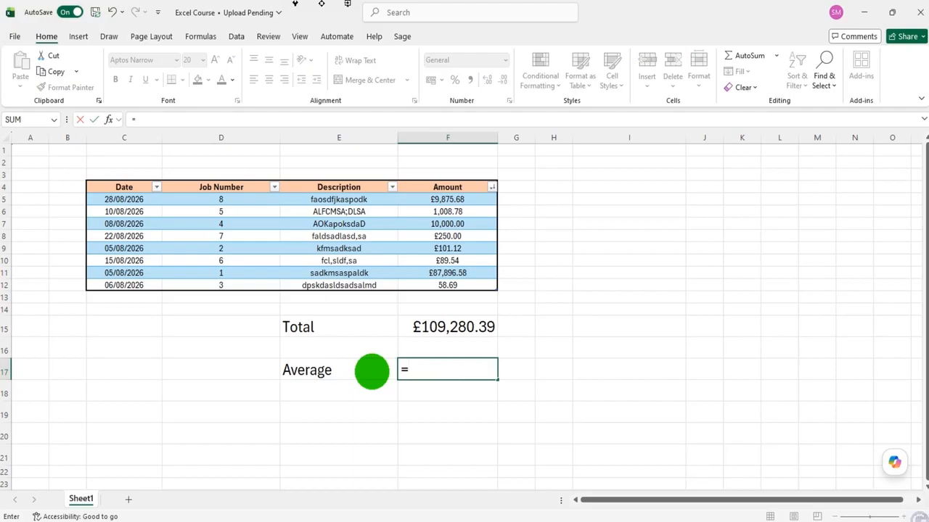
Average the table's Amount column in cell F17, beside the Average label, with the formula =AVERAGE(Table1[Amount])
type("average")
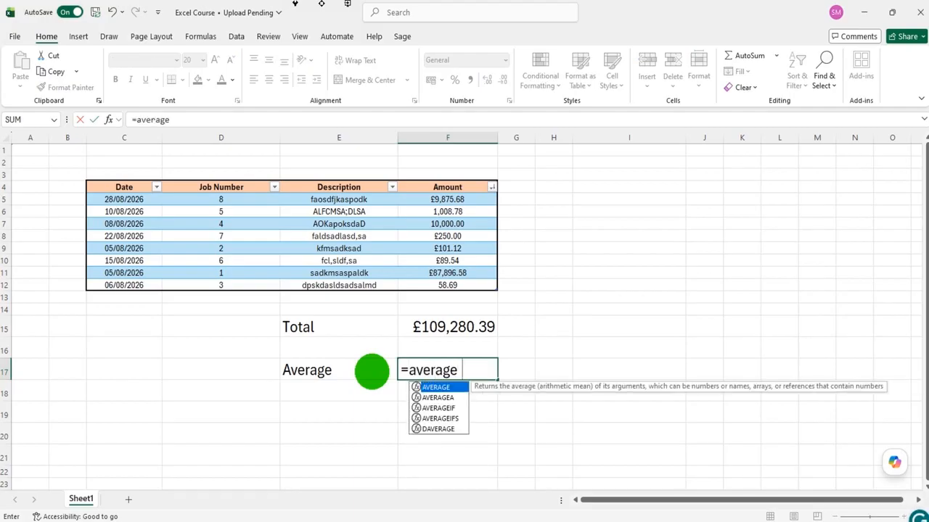
type("(")
left_click_drag(466, 206, 476, 291)
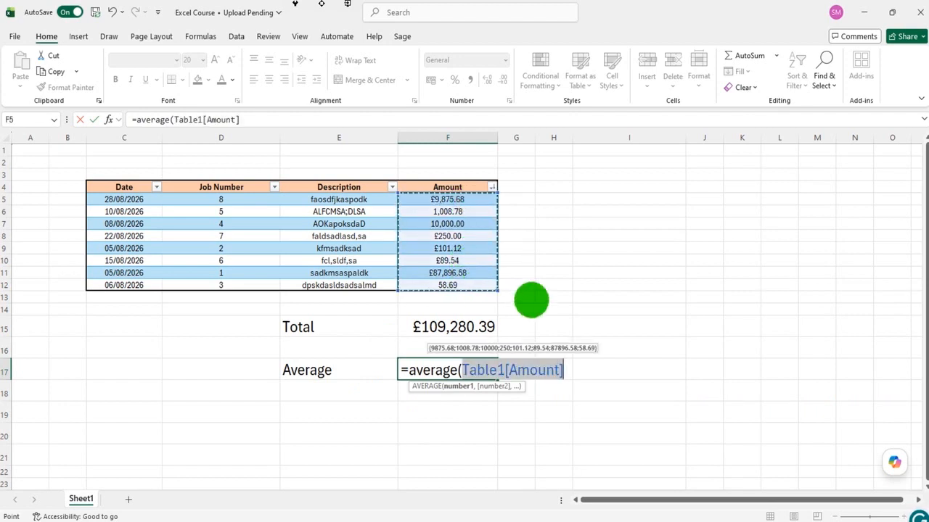
type(")")
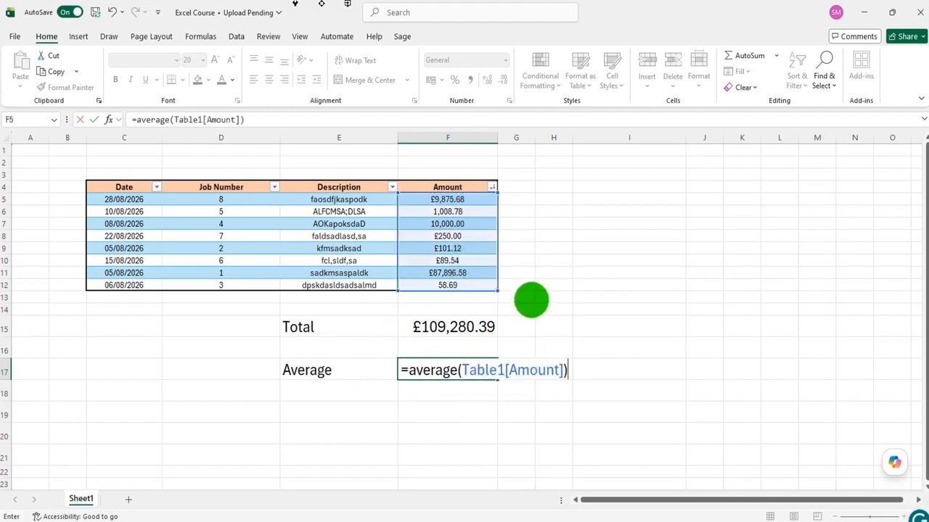
key("Return")
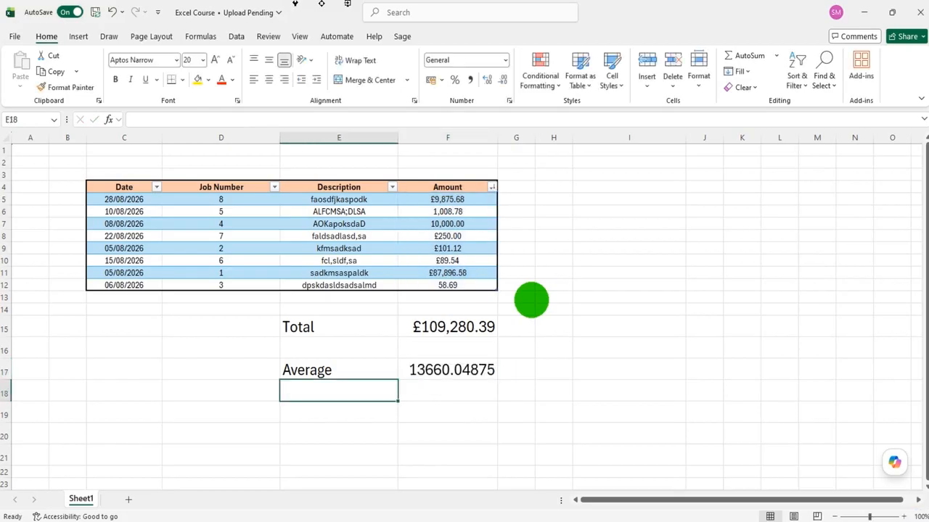